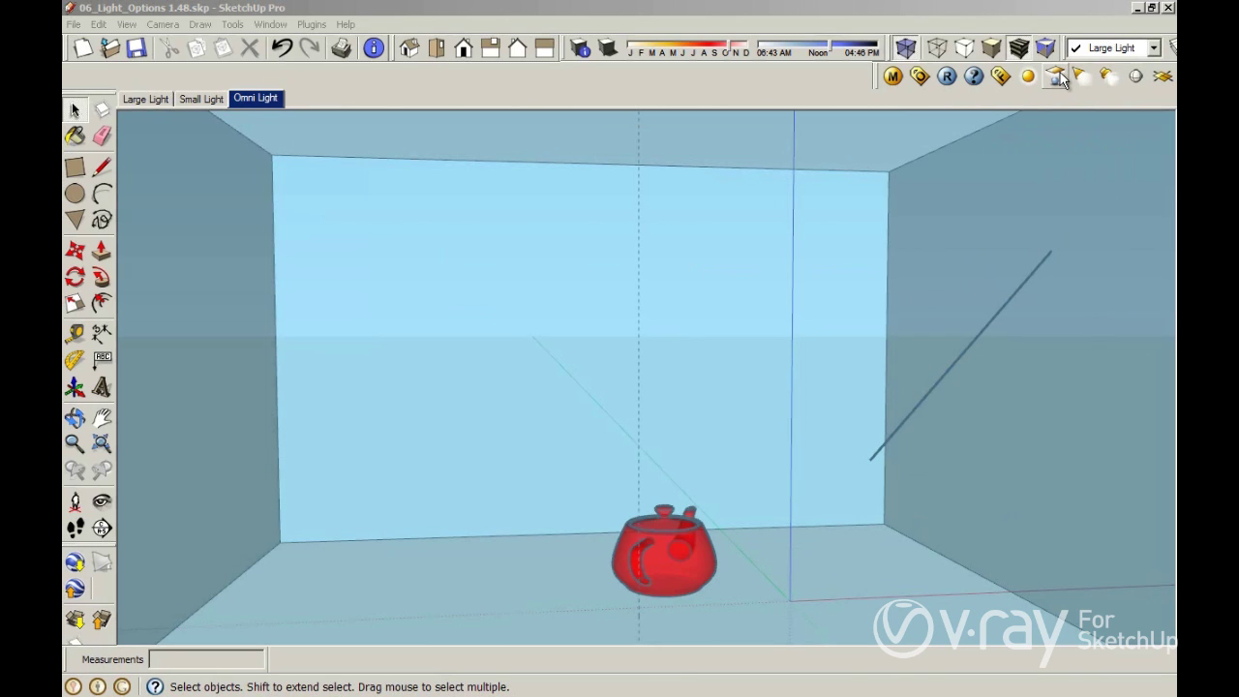
Draw a V-Ray rectangle light from the lower to the upper end of the diagonal line by the right wall.
click(1057, 78)
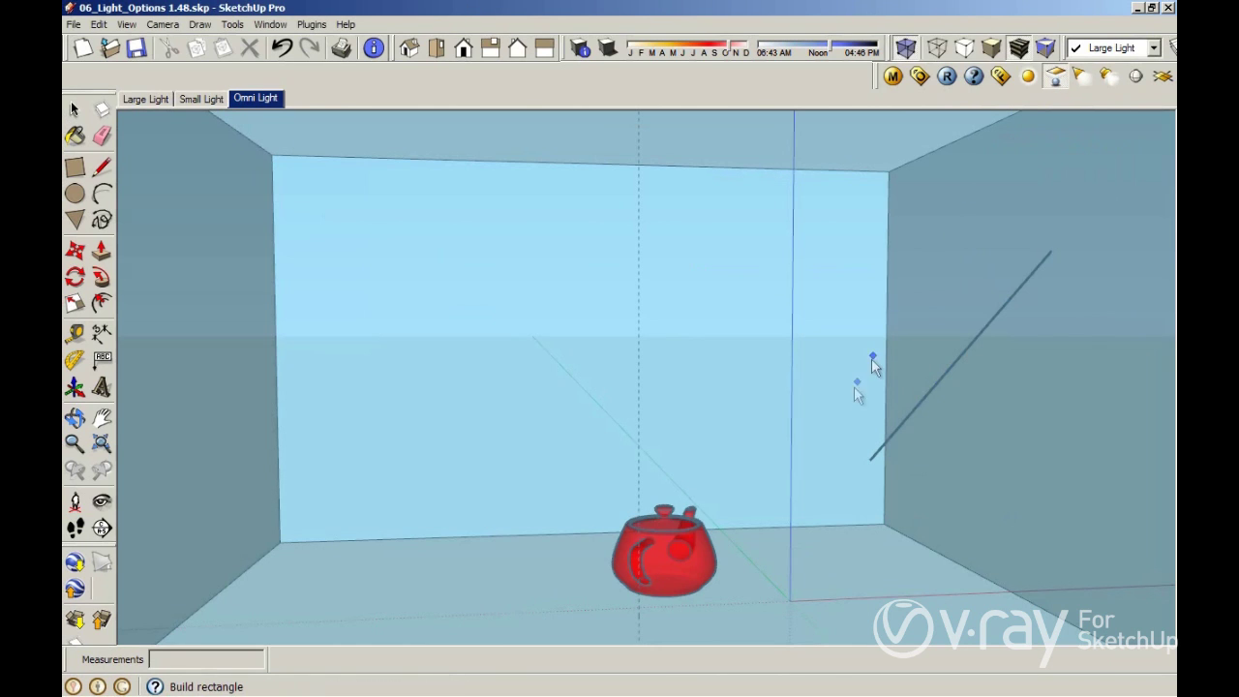
click(871, 462)
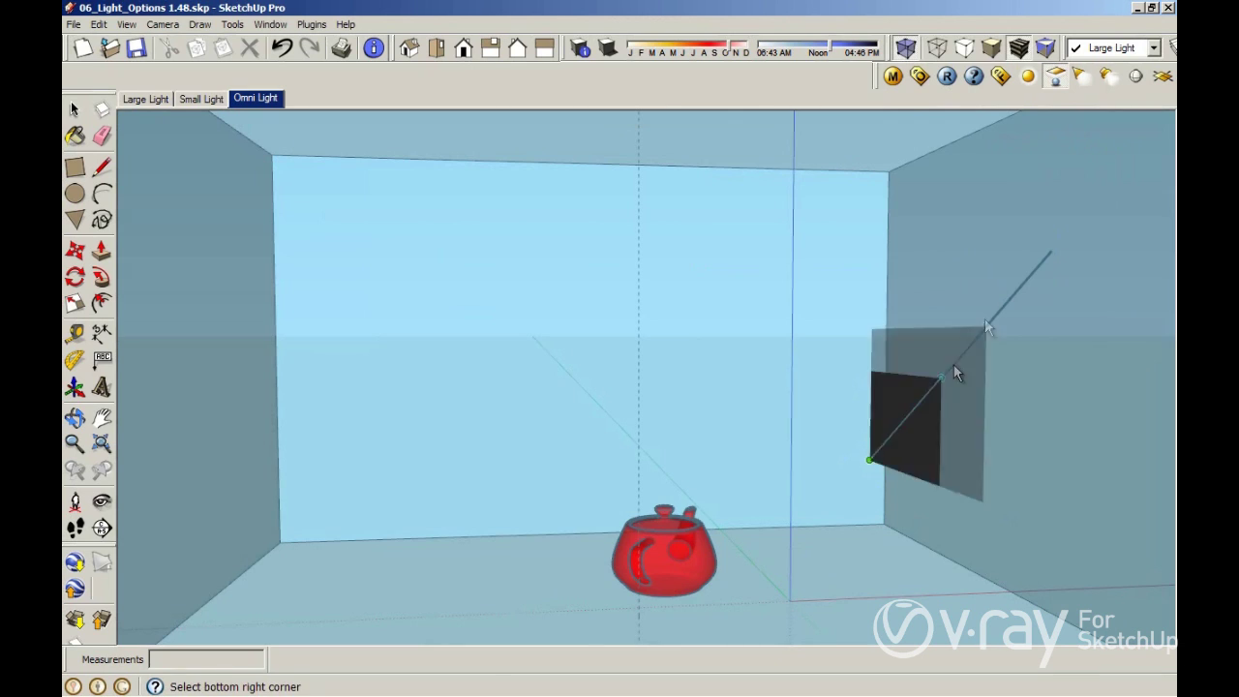
click(1051, 254)
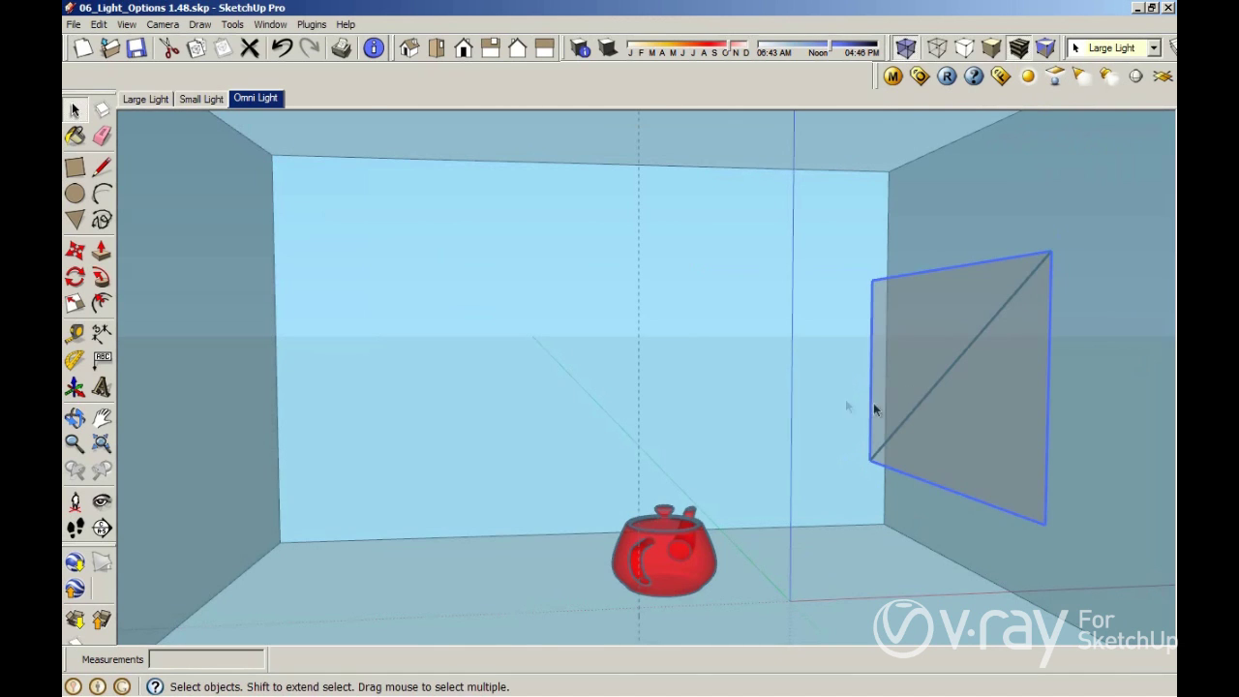
In the rectangle light's settings, try a cream colour, then discard it to keep white.
right_click(906, 312)
mouse_move(994, 677)
click(1124, 679)
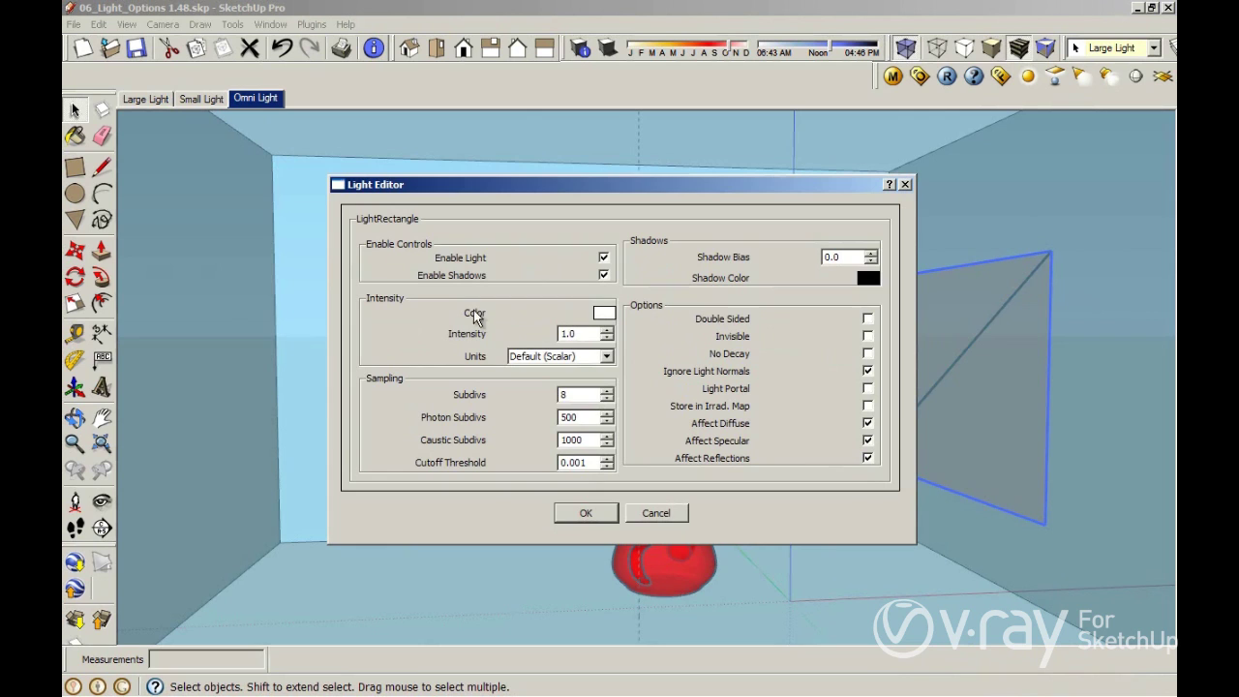
click(604, 313)
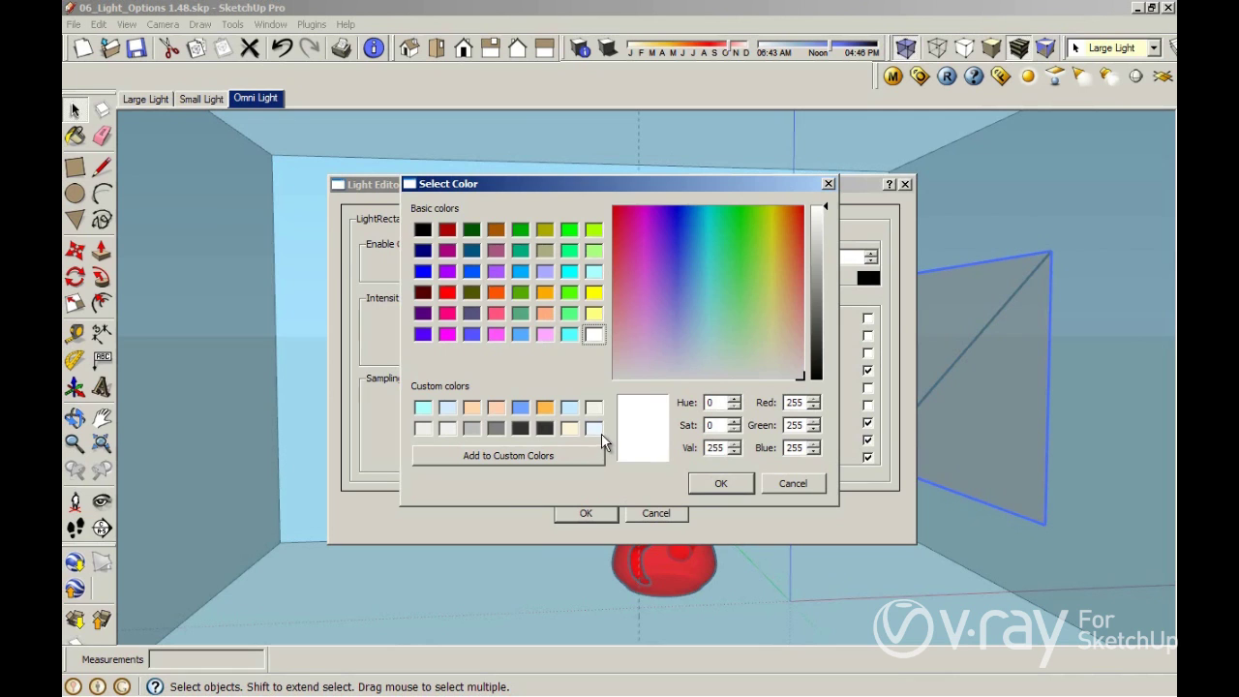
click(569, 428)
click(793, 486)
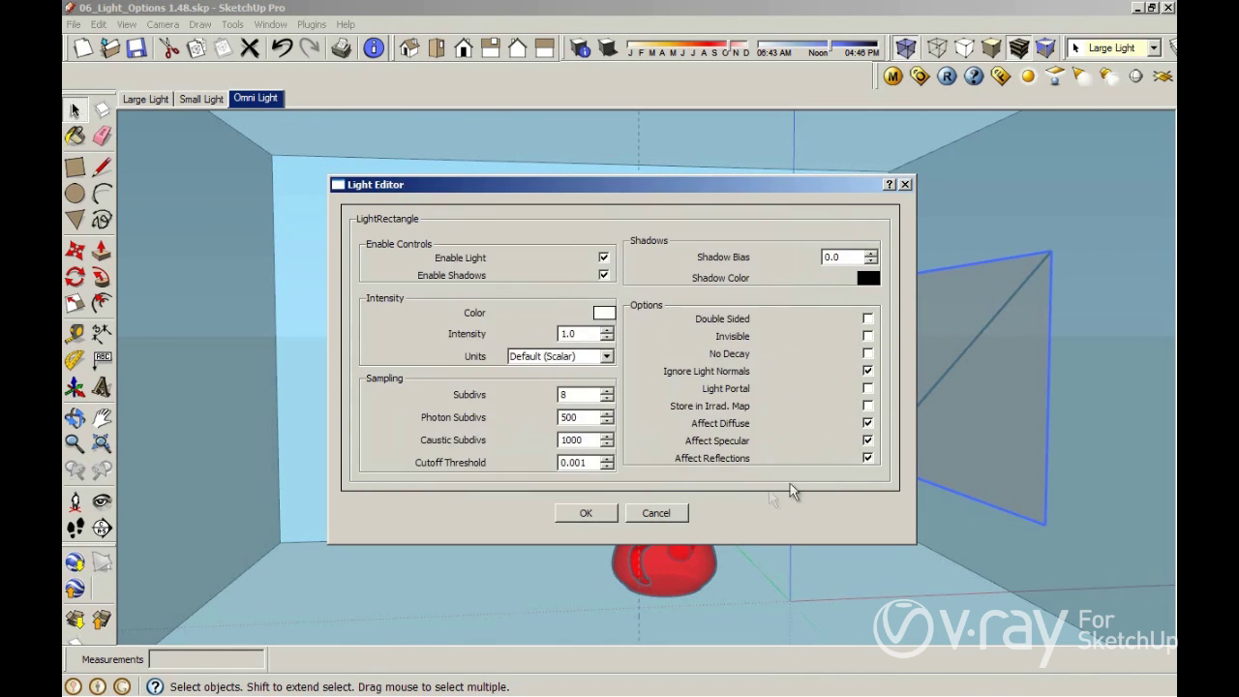
Keep intensity units at Default (Scalar), enable No Decay, and apply the settings.
click(592, 356)
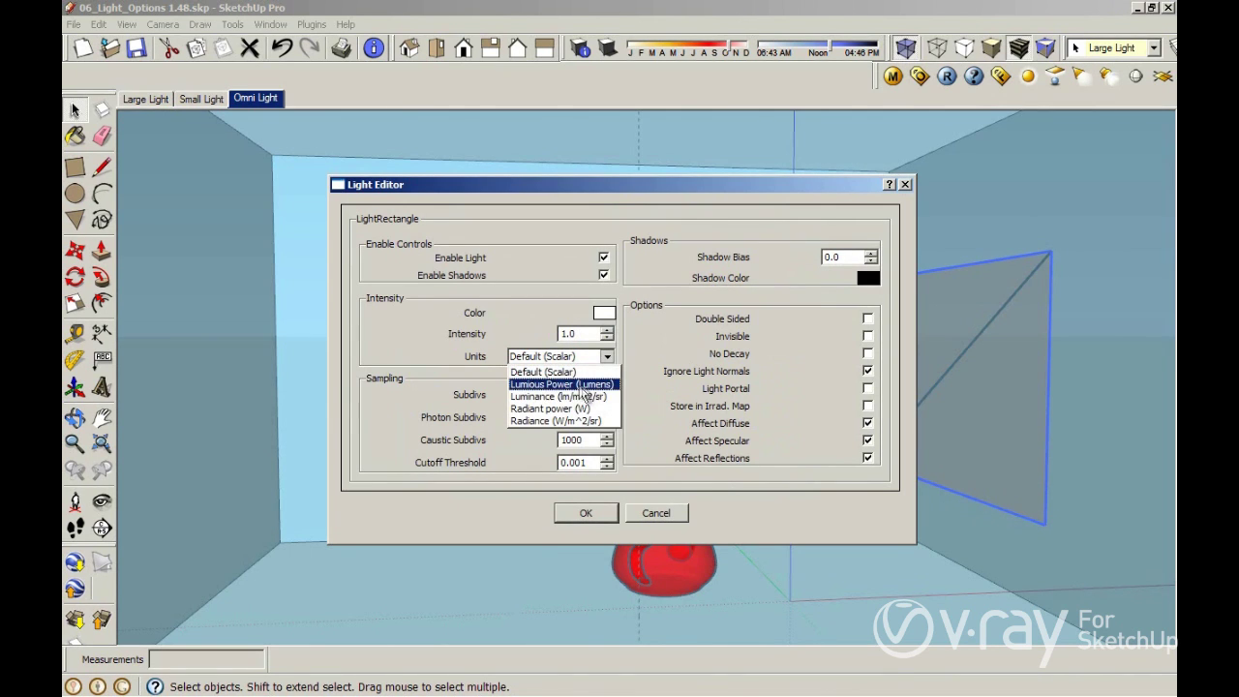
click(542, 372)
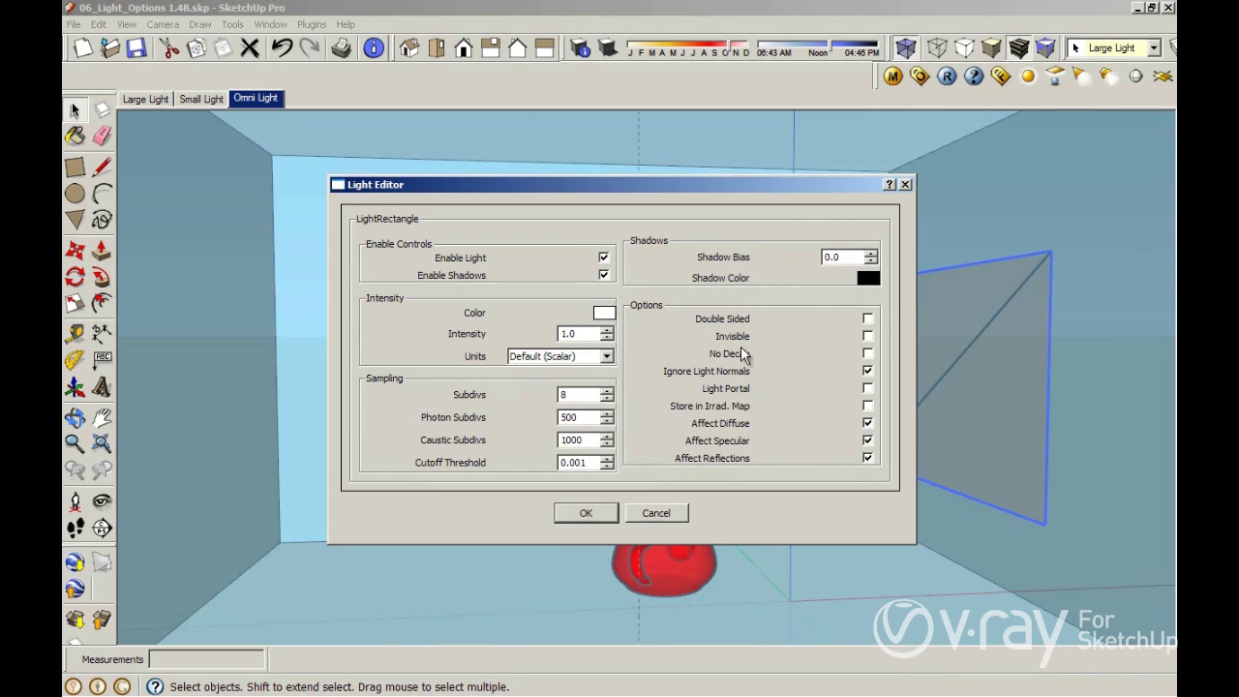
click(867, 353)
click(604, 511)
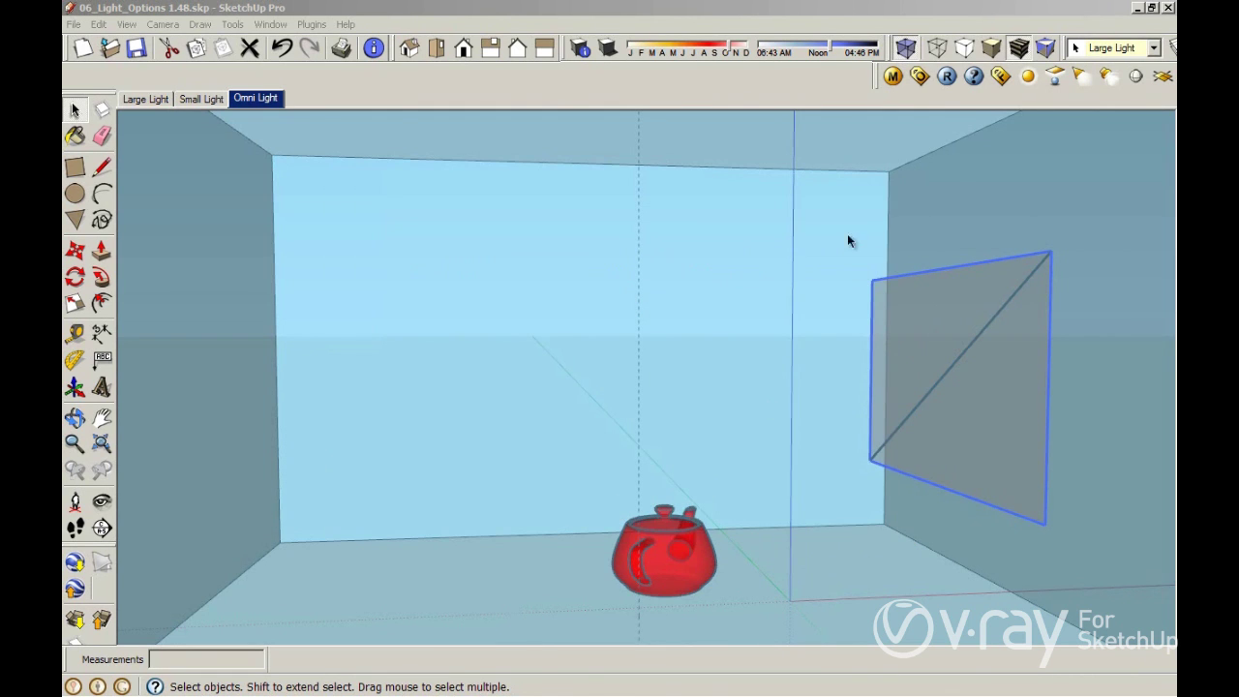
Render the room with V-Ray to see the rectangle light on the red teapot.
click(951, 79)
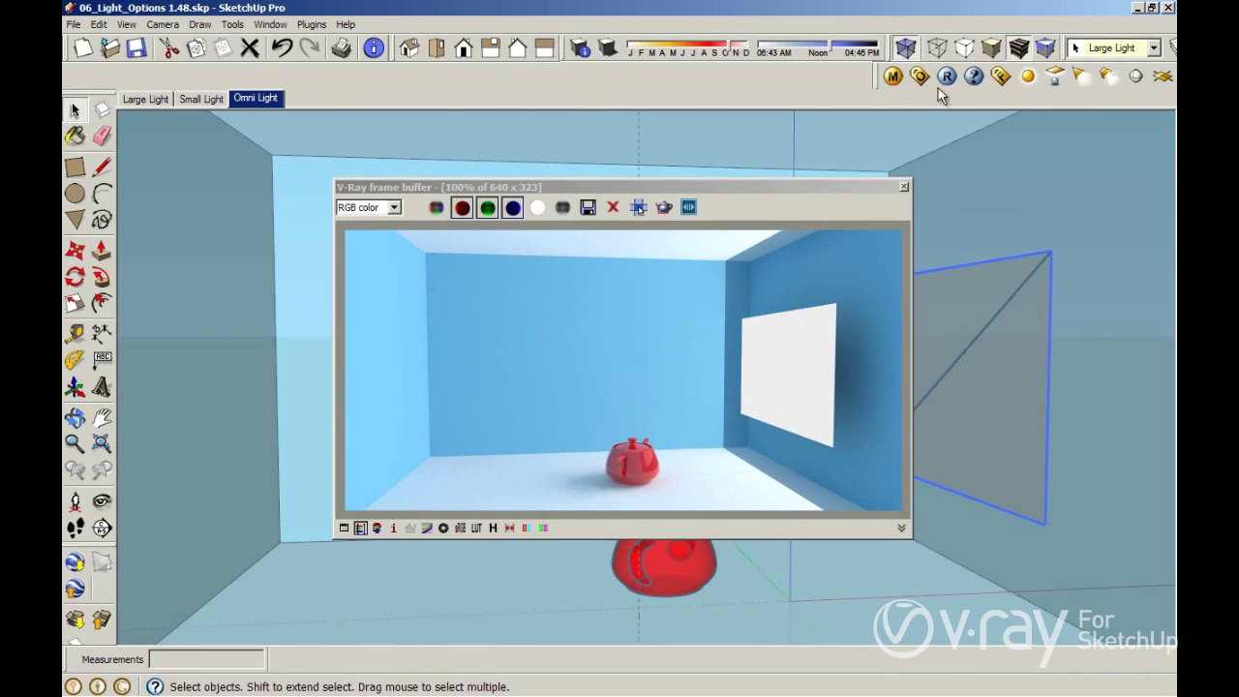
In the rectangle light's settings, turn off No Decay and toggle Ignore Light Normals back on.
right_click(975, 302)
mouse_move(1031, 674)
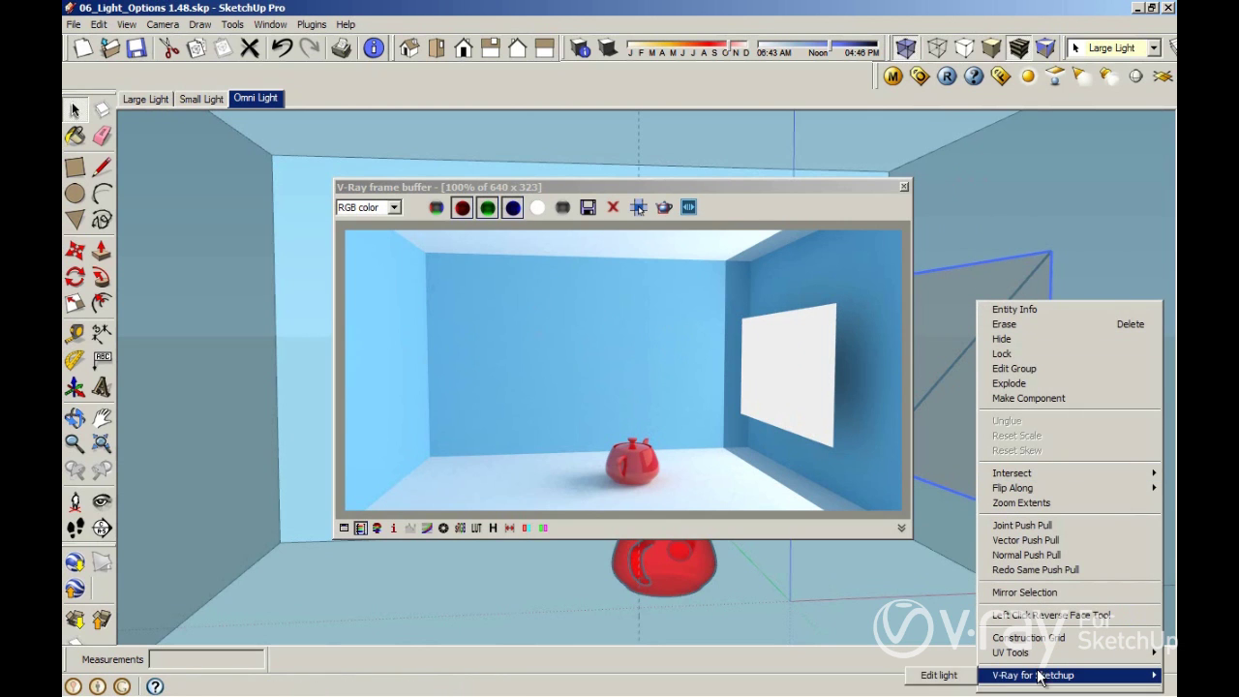
click(957, 676)
click(867, 353)
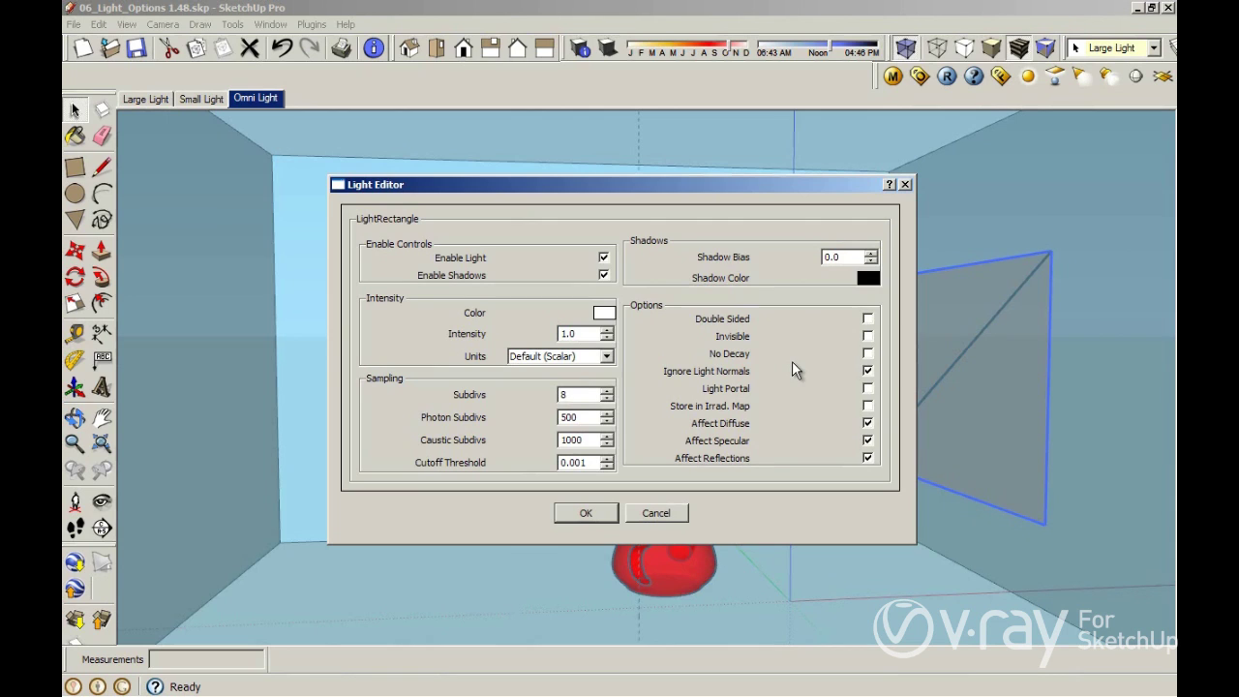
click(866, 370)
click(590, 513)
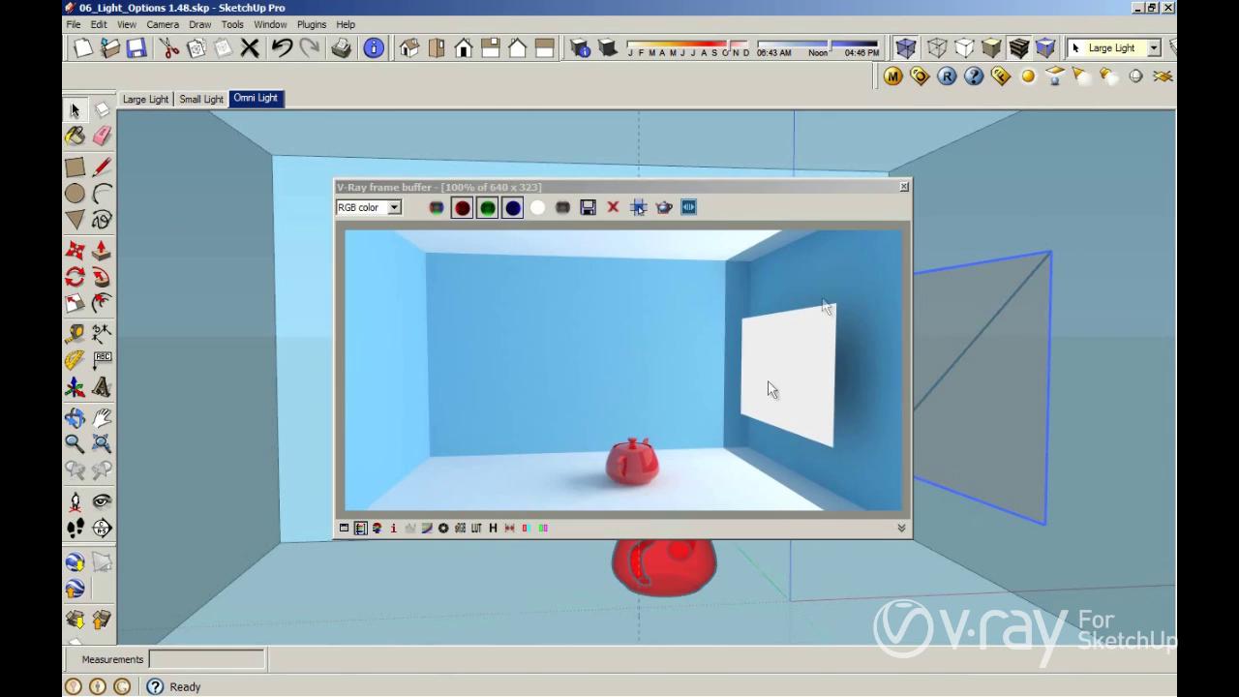
Re-render the scene with V-Ray to show the light's natural falloff.
click(953, 81)
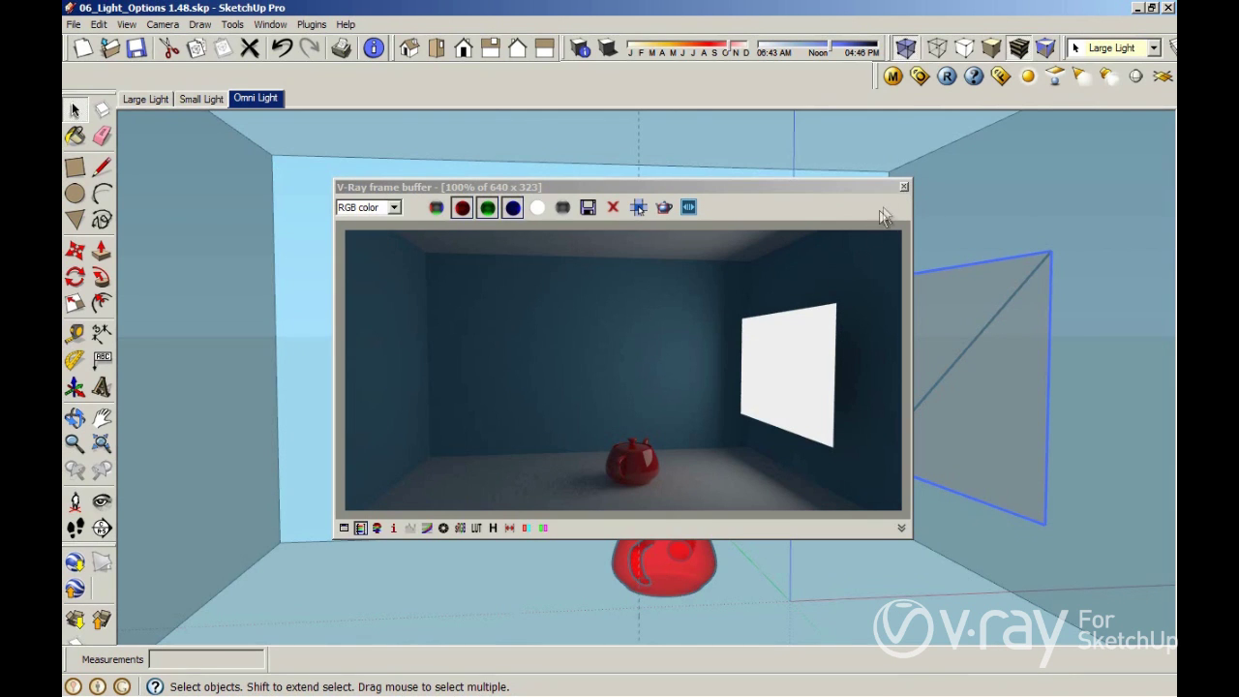
Enable Double Sided on the rectangle light and re-render to light up the right wall.
right_click(942, 311)
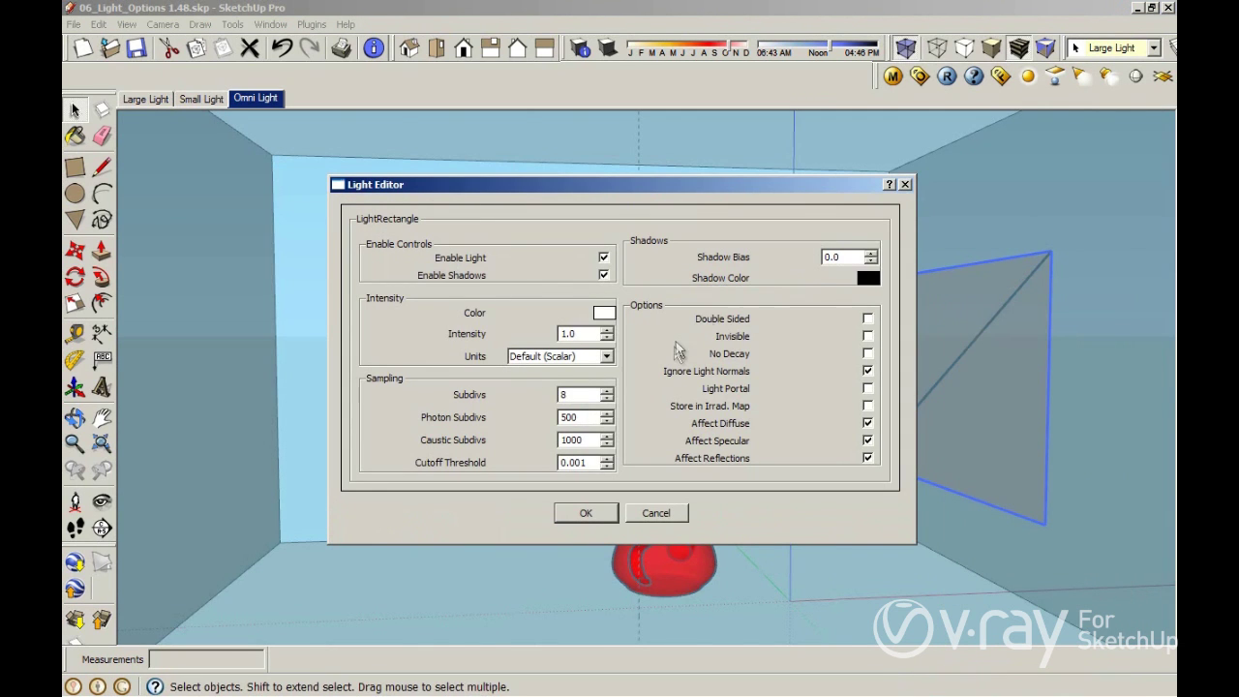
click(868, 318)
click(583, 512)
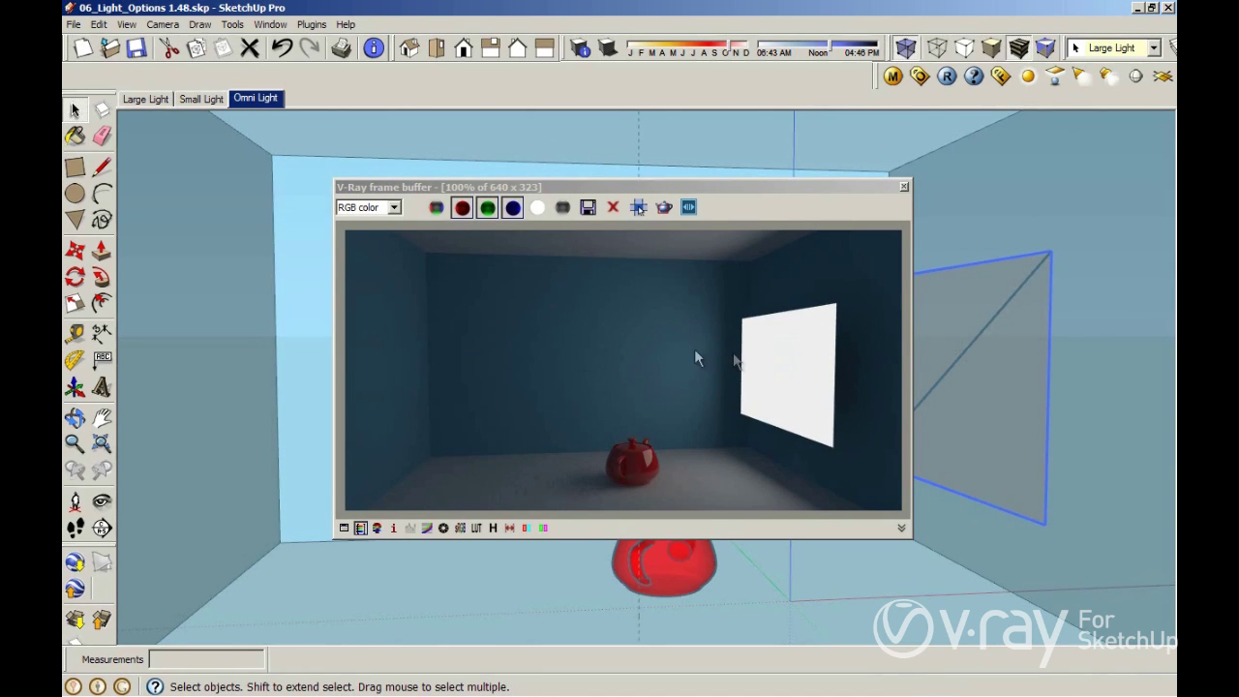
click(948, 76)
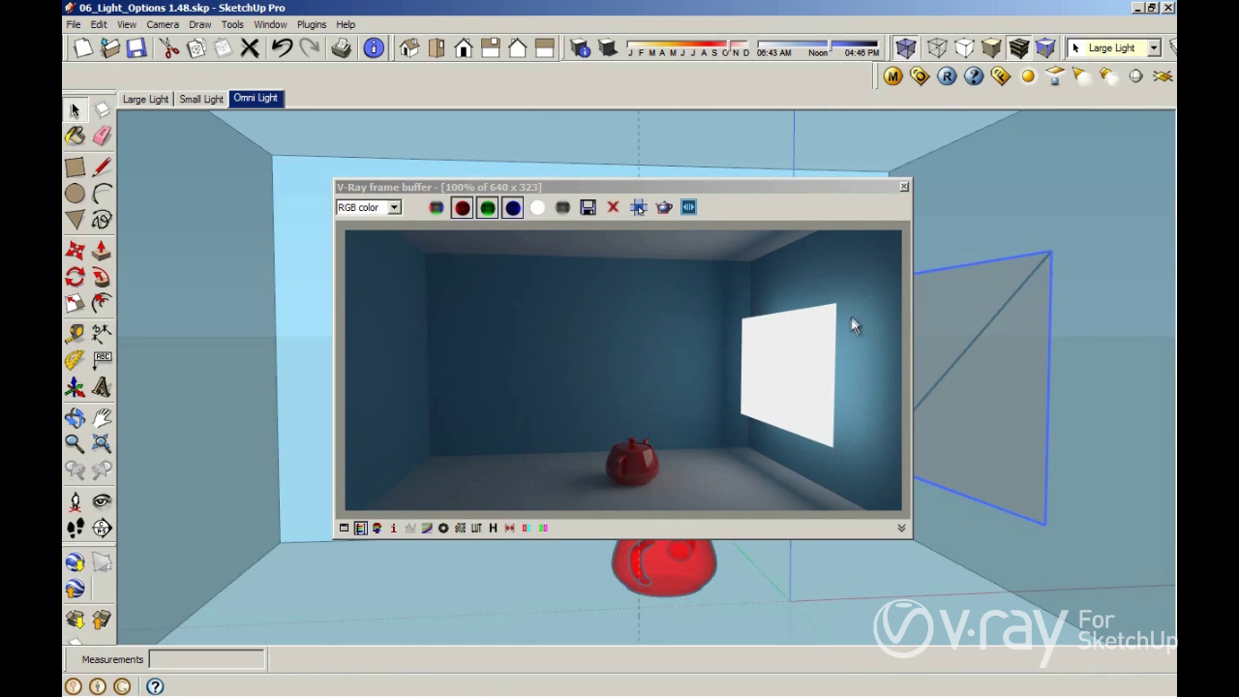
Turn on Invisible and Store in Irrad. Map in the rectangle light's settings.
right_click(994, 330)
mouse_move(973, 679)
click(1018, 678)
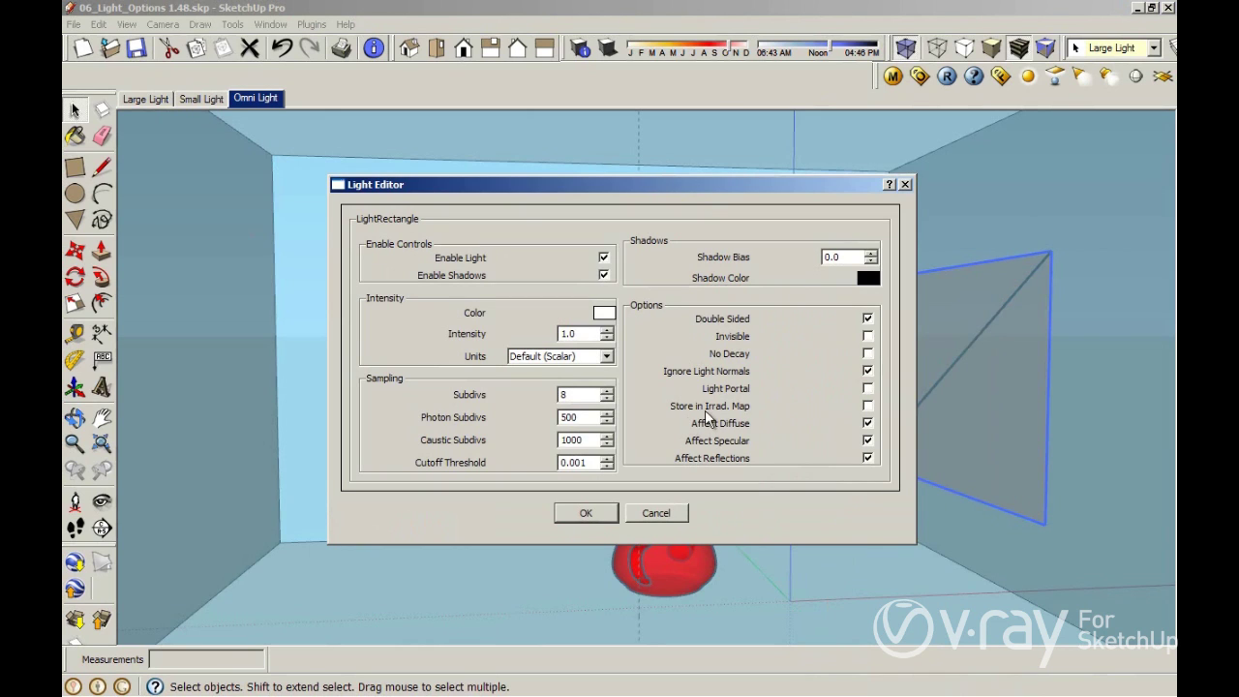
click(867, 336)
click(585, 513)
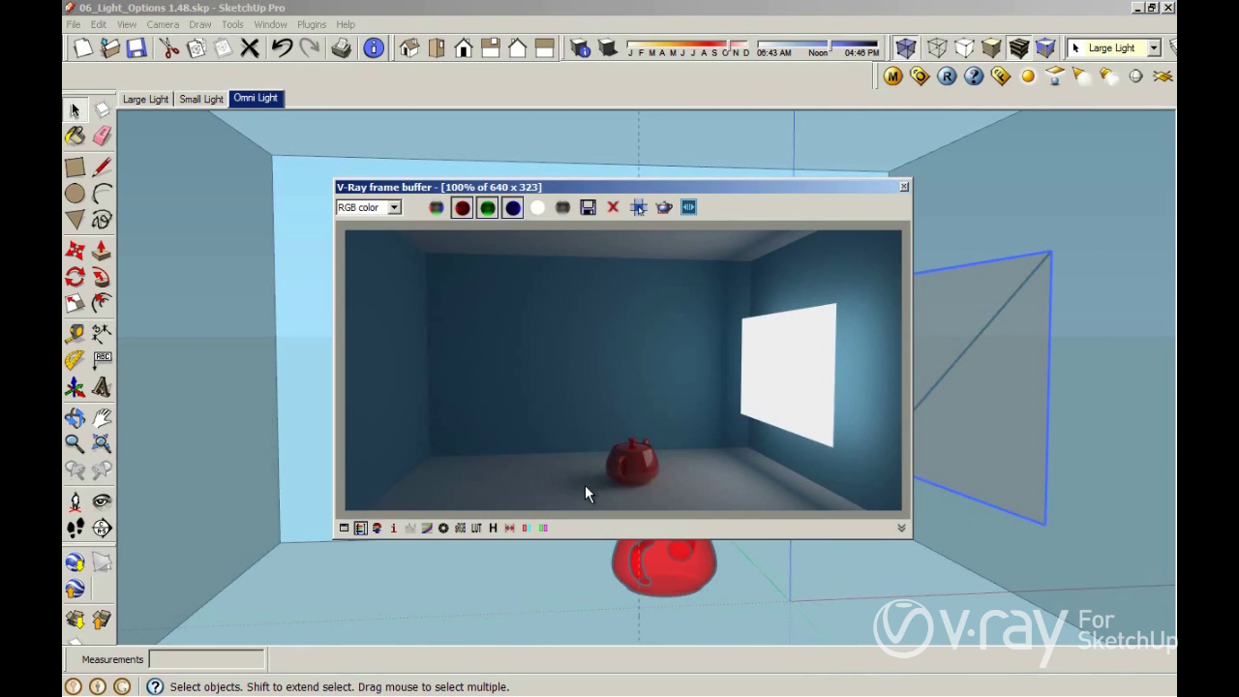
Re-render with the light panel hidden, inspecting the teapot zoomed in before returning to 100%.
scroll(585, 485, up, 1)
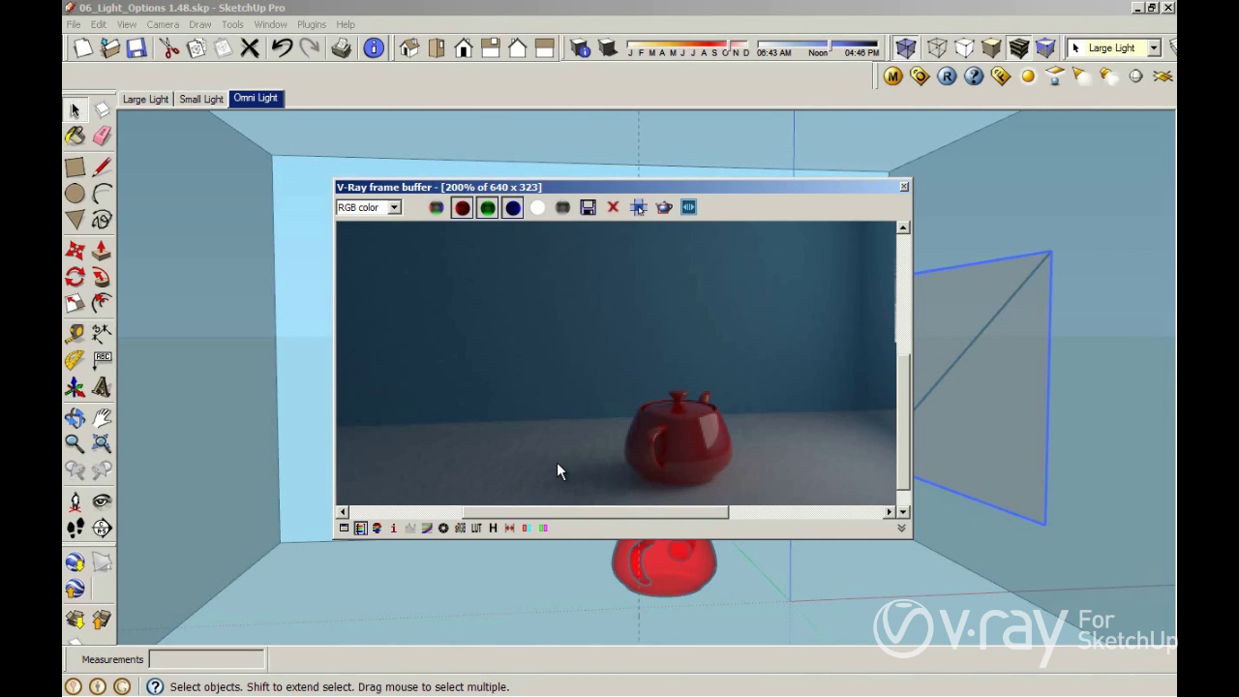
click(947, 75)
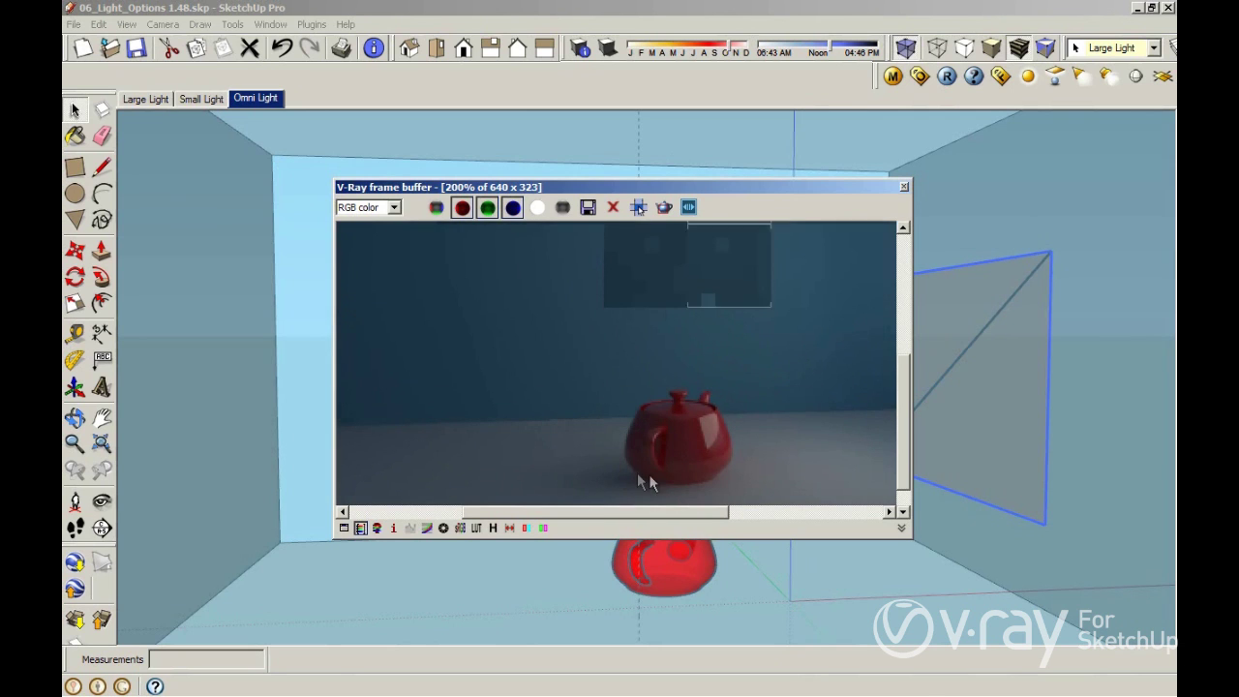
drag(898, 396, 890, 420)
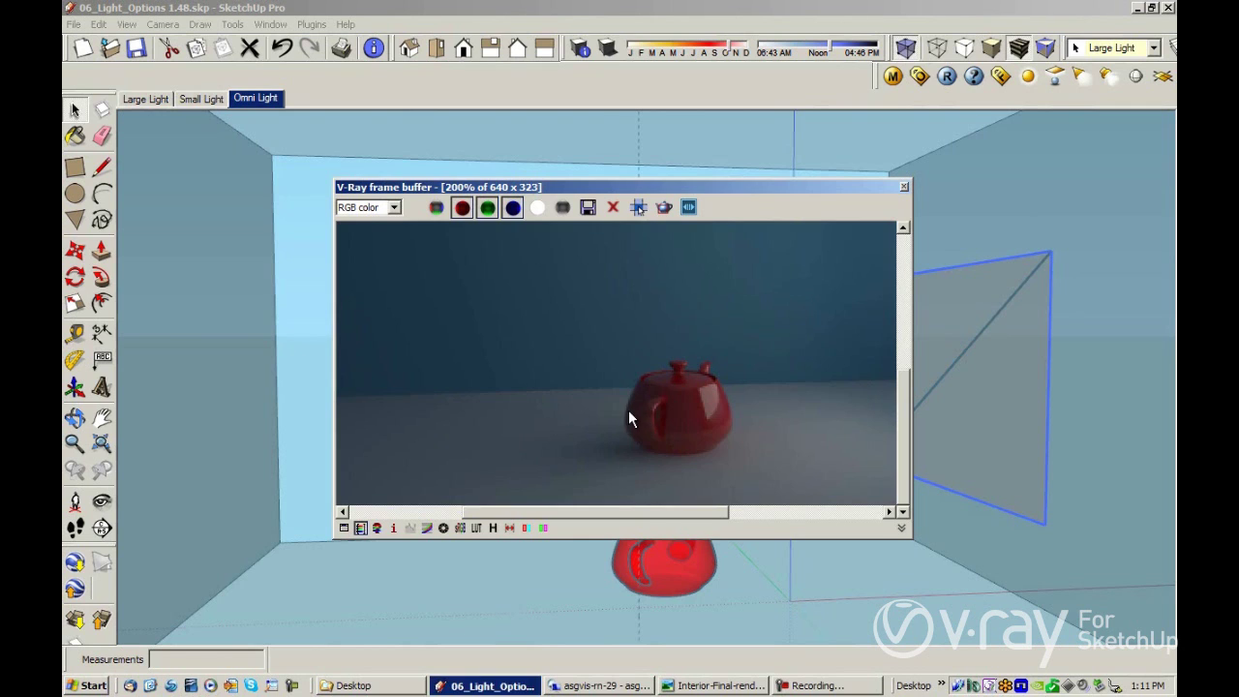
scroll(628, 409, down, 1)
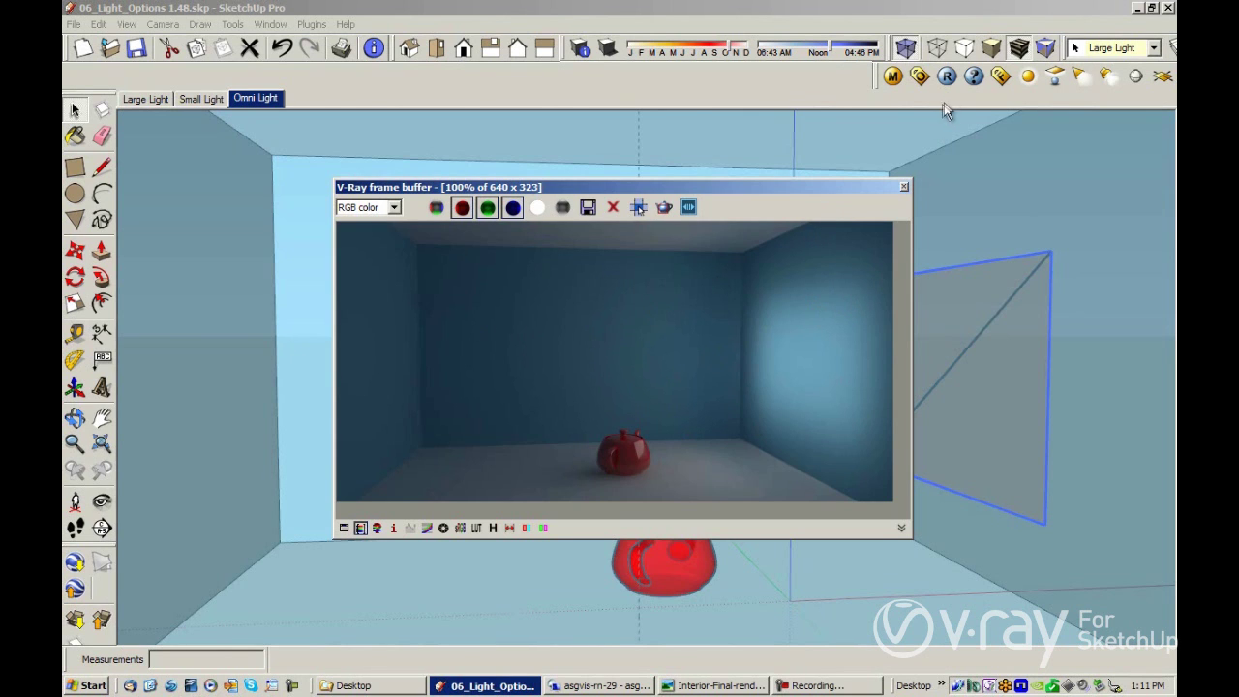
Uncheck Affect Reflections and Invisible for the rectangle light, then re-render.
right_click(1036, 438)
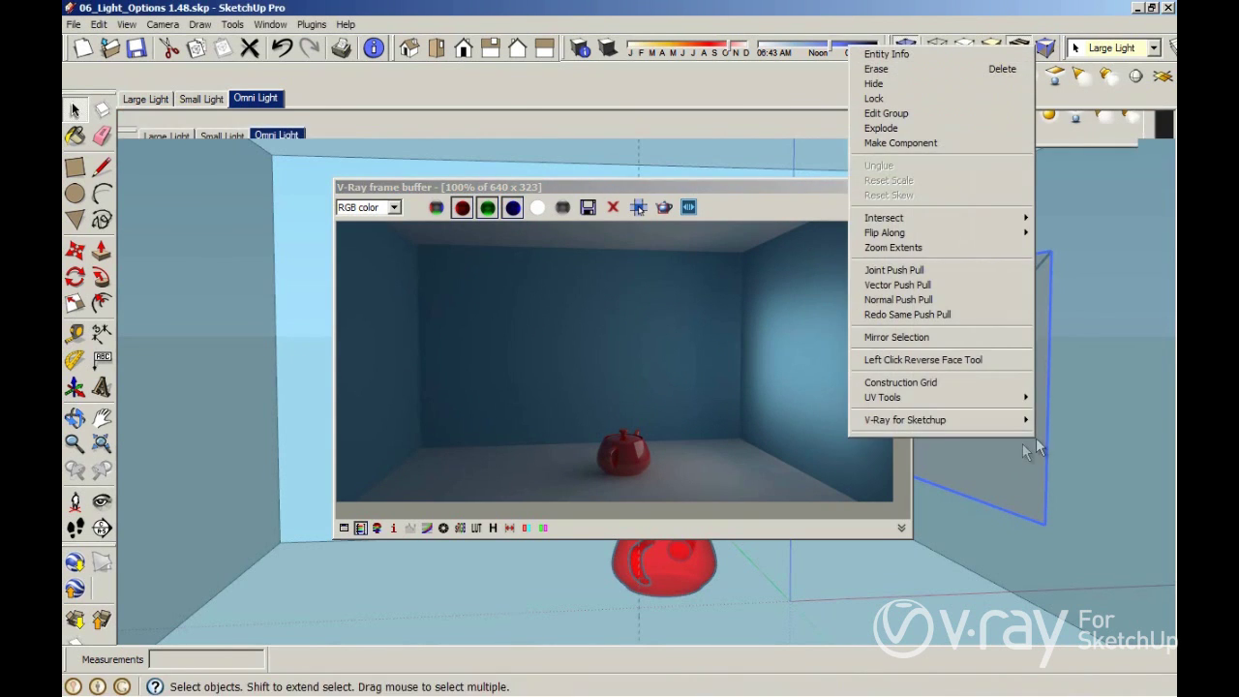
mouse_move(939, 419)
click(1065, 419)
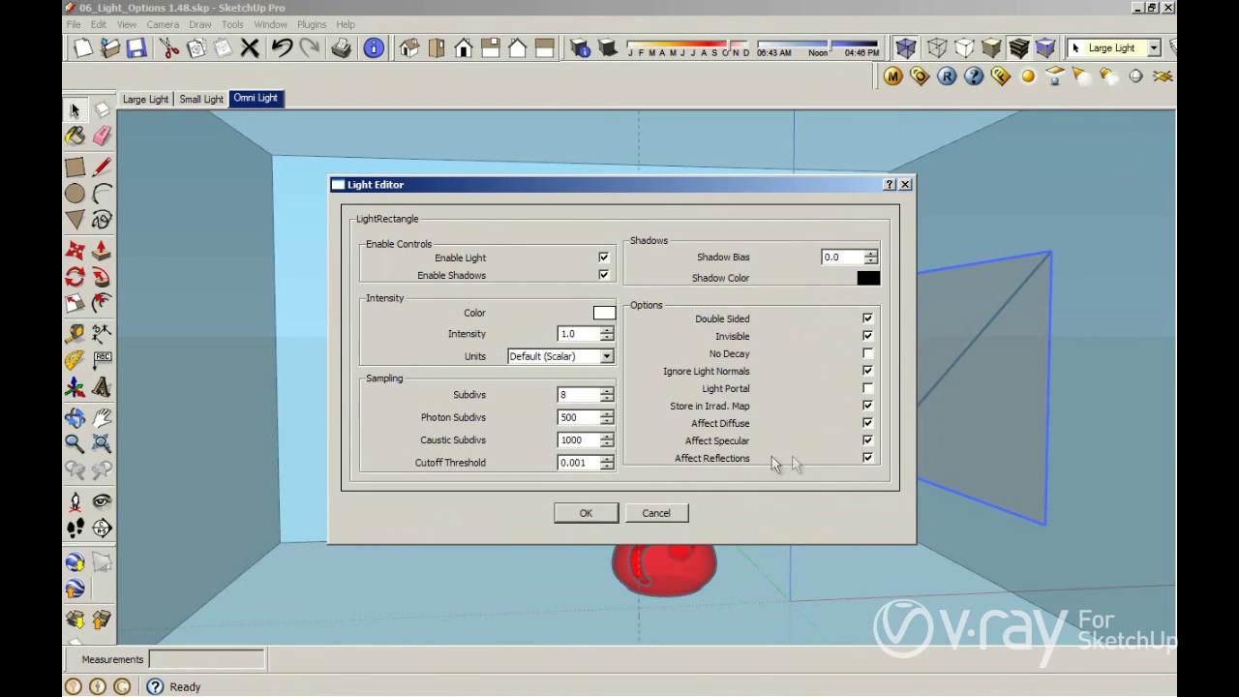
click(867, 459)
click(867, 337)
click(581, 515)
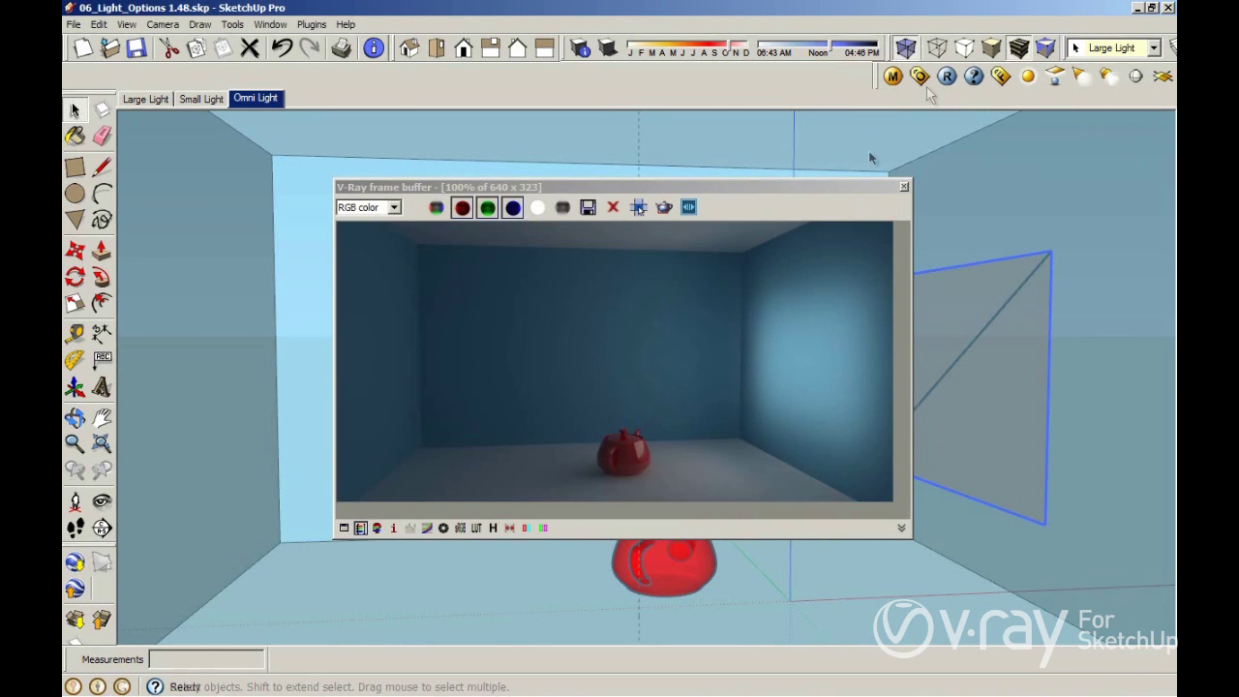
click(946, 78)
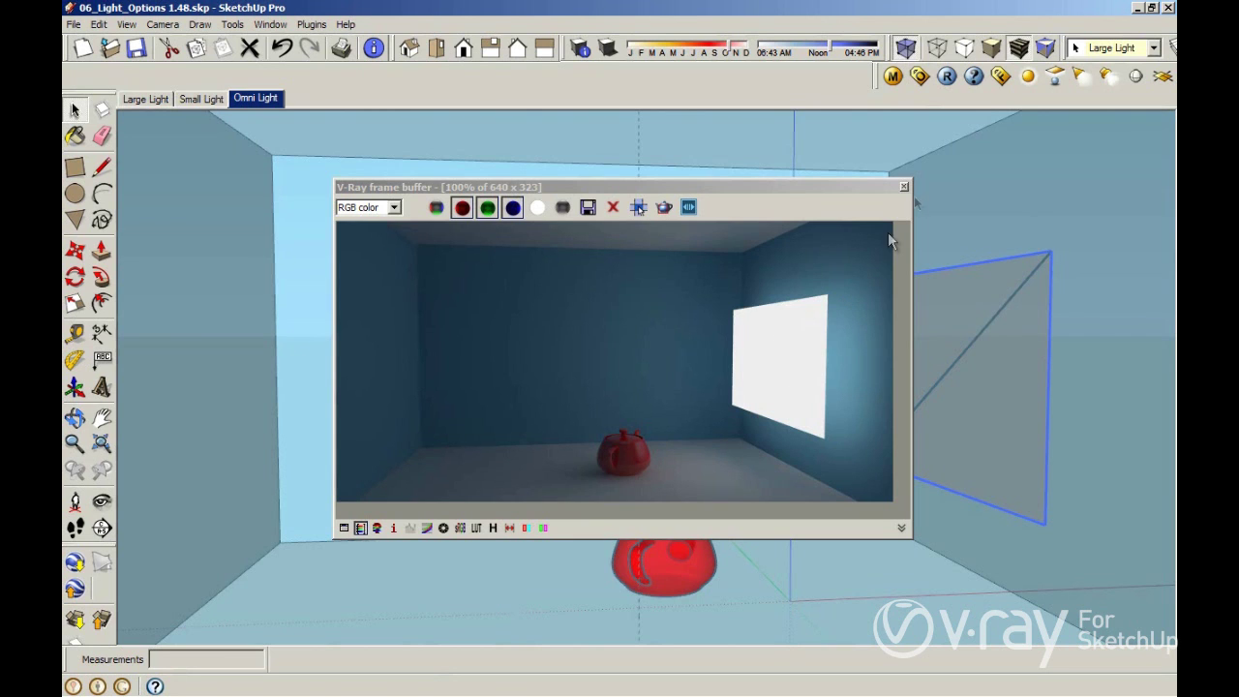
Review the wall light's V-Ray settings without changes, then show the File menu's recent models.
right_click(963, 329)
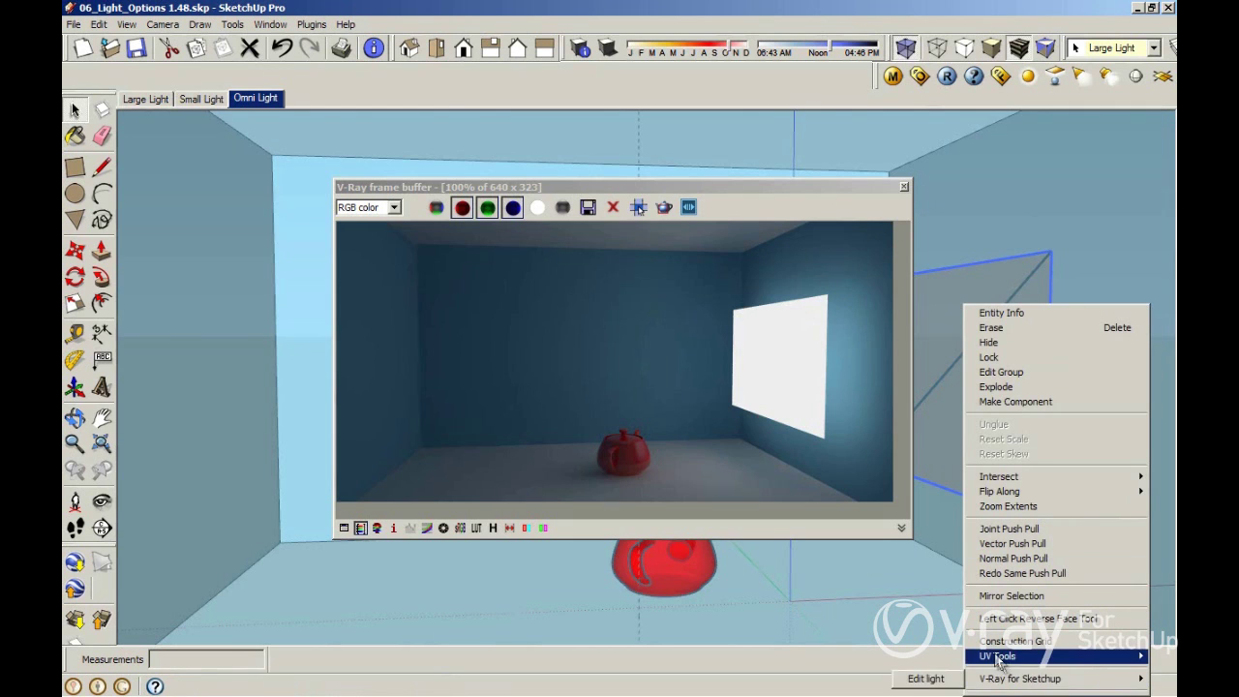
click(946, 678)
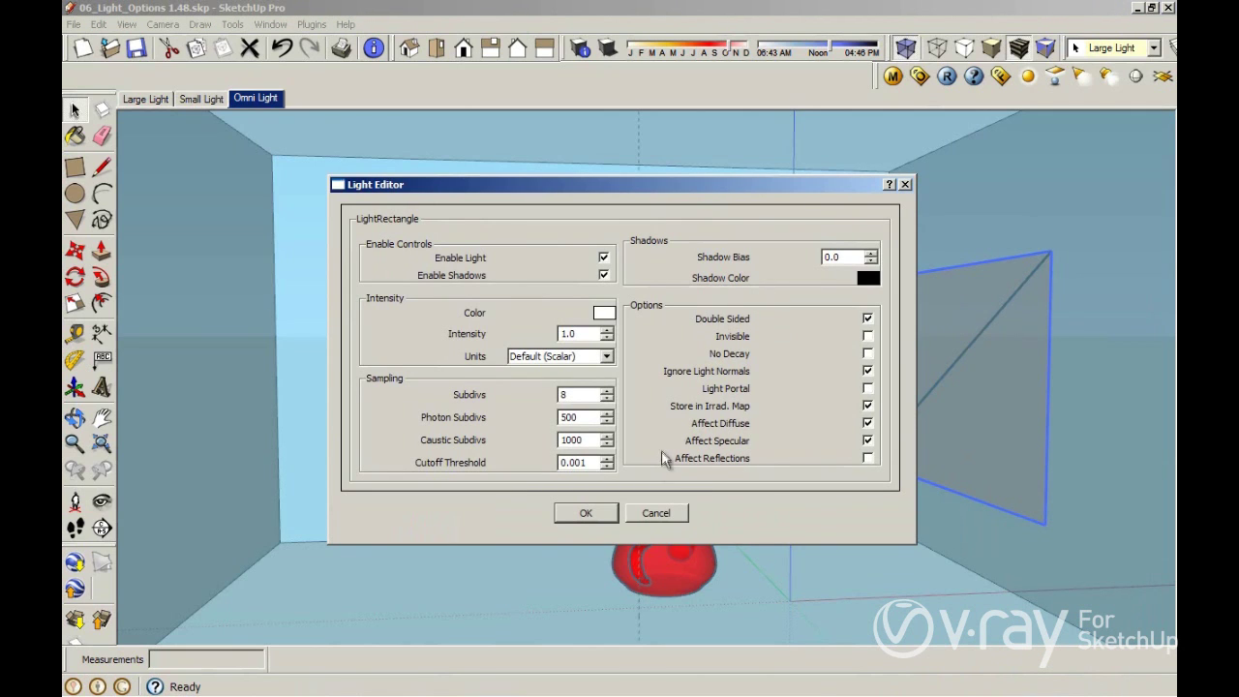
click(588, 513)
click(72, 24)
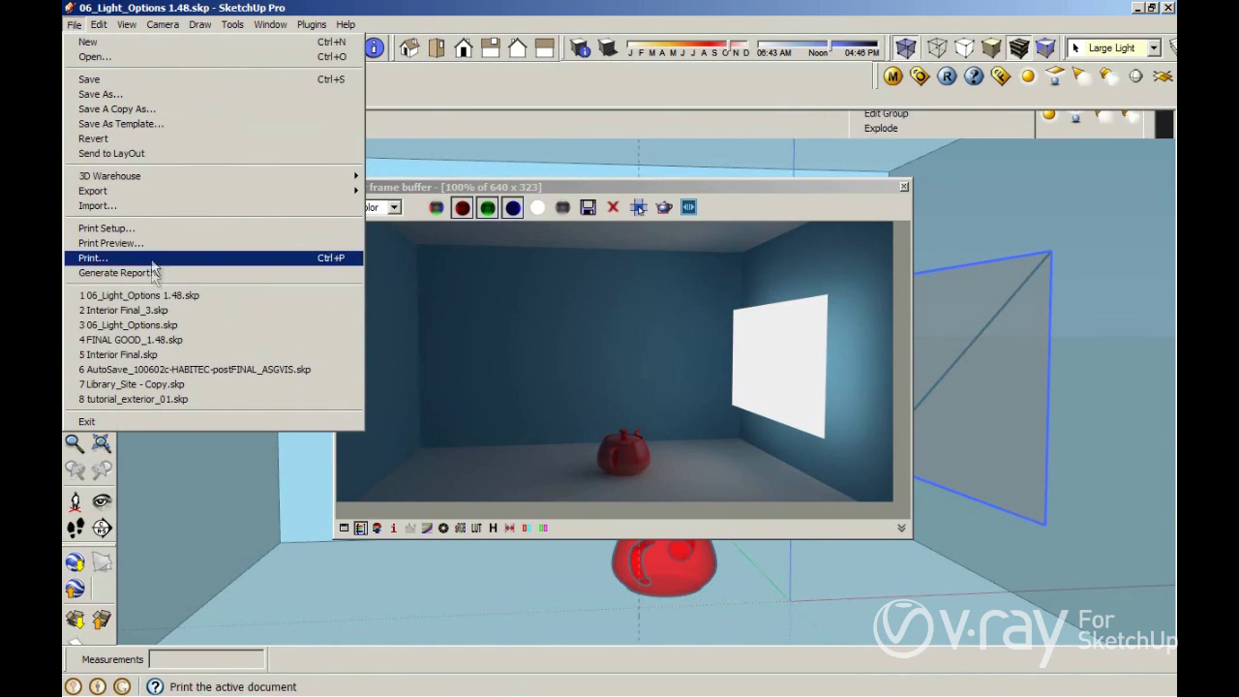
Open Interior Final_3.skp without saving the current model, viewing the floor lamp.
click(141, 312)
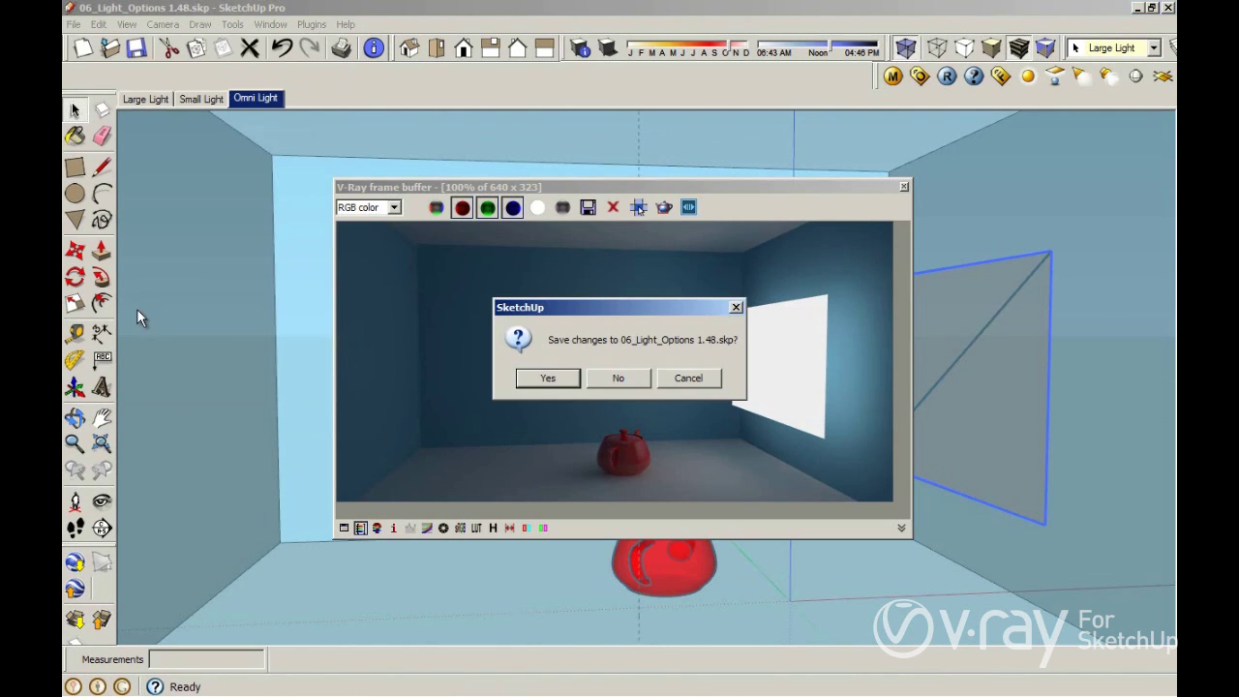
click(623, 381)
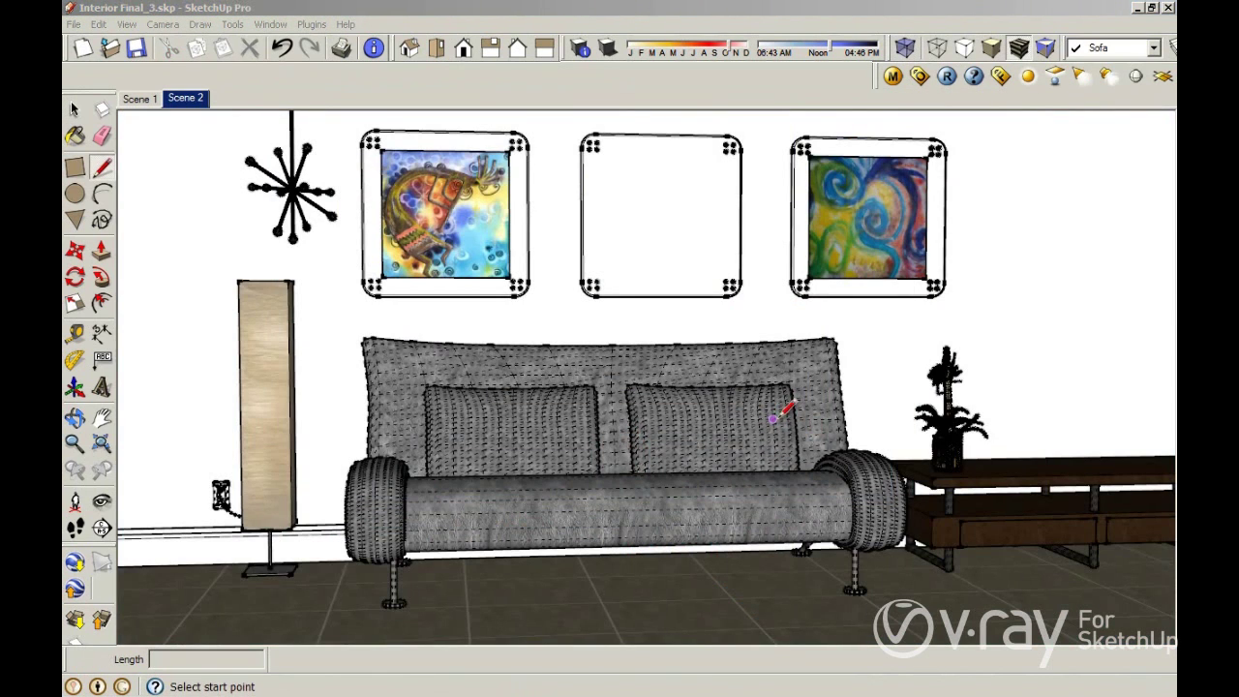
middle_drag(699, 334, 397, 337)
scroll(383, 335, up, 3)
scroll(387, 339, up, 8)
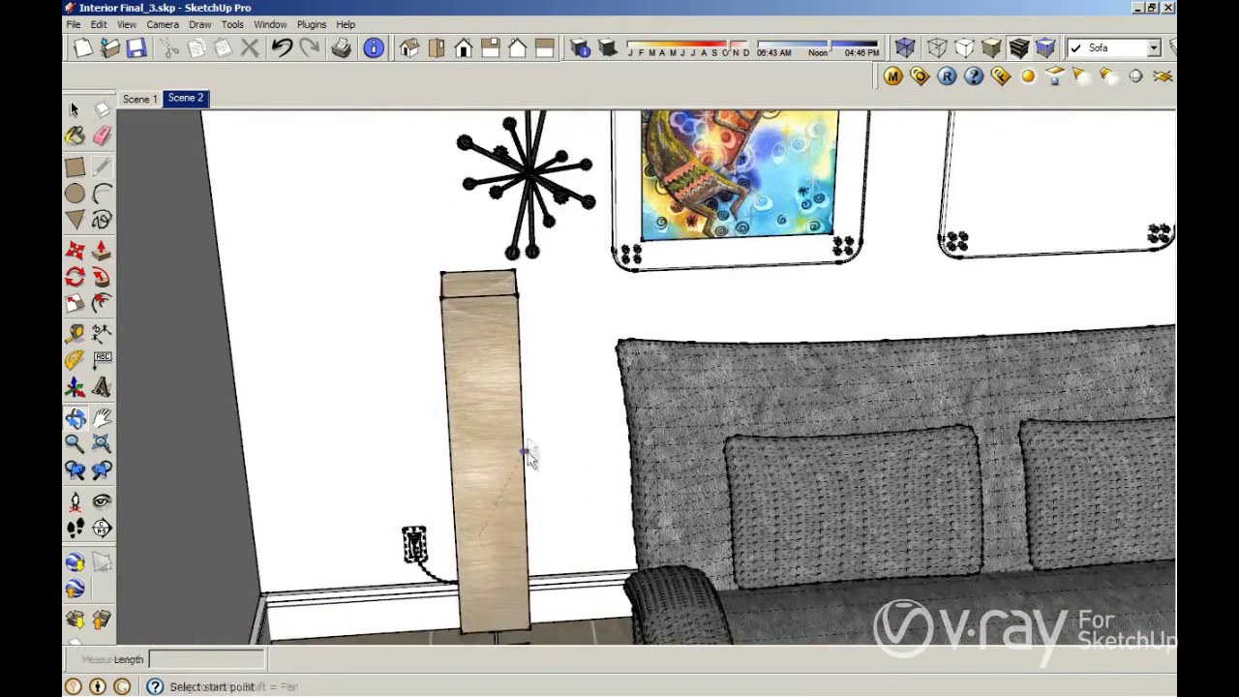
middle_drag(523, 349, 516, 334)
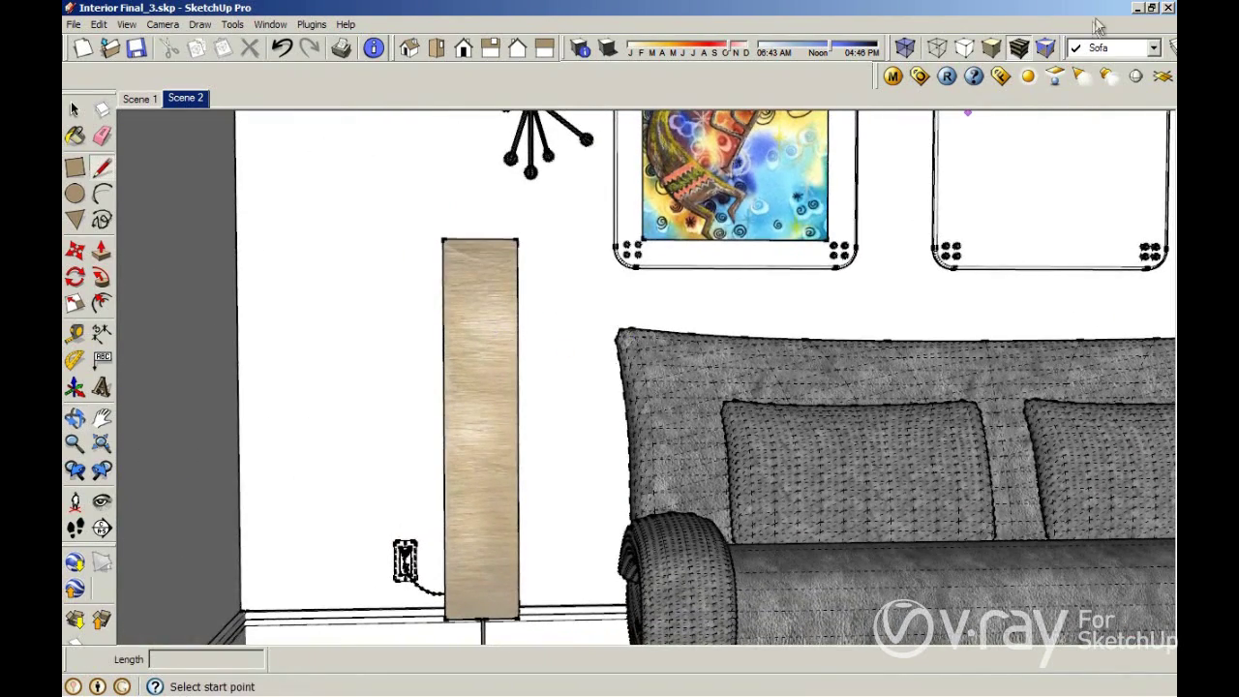
Draw a thin V-Ray rectangle light on the floor lamp.
key(r)
click(461, 556)
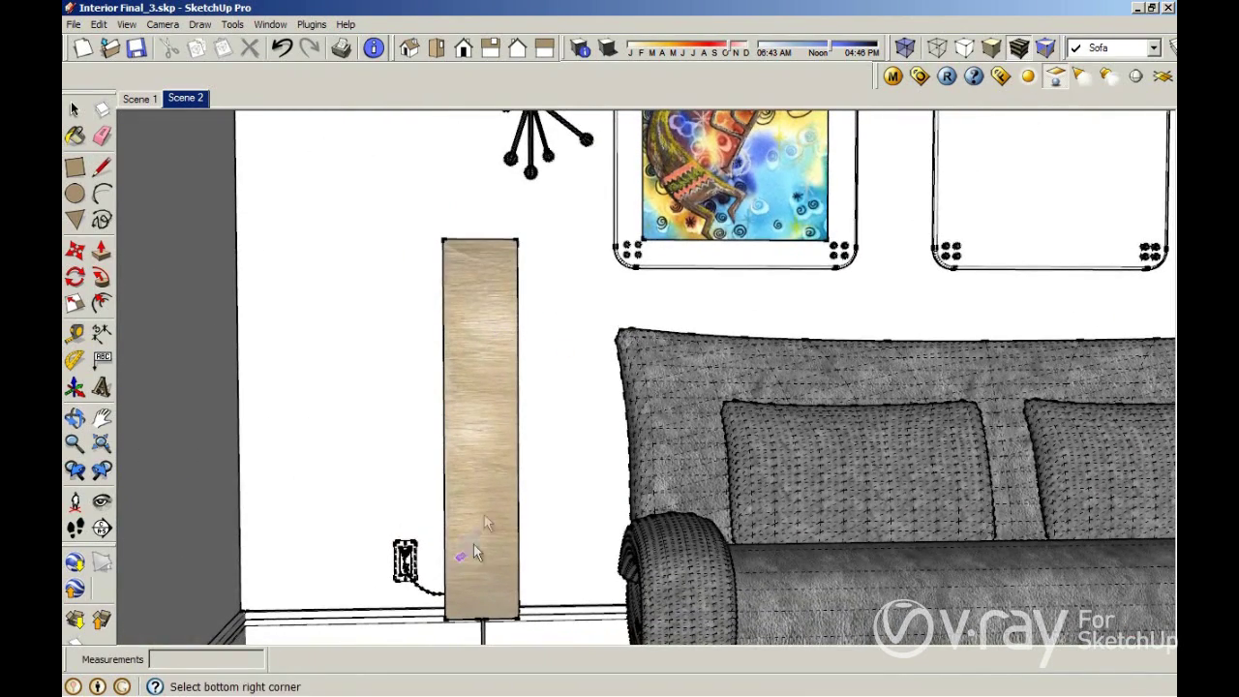
click(471, 331)
key(space)
Select the lamp's rectangle light and shift it slightly to the right.
double_click(465, 348)
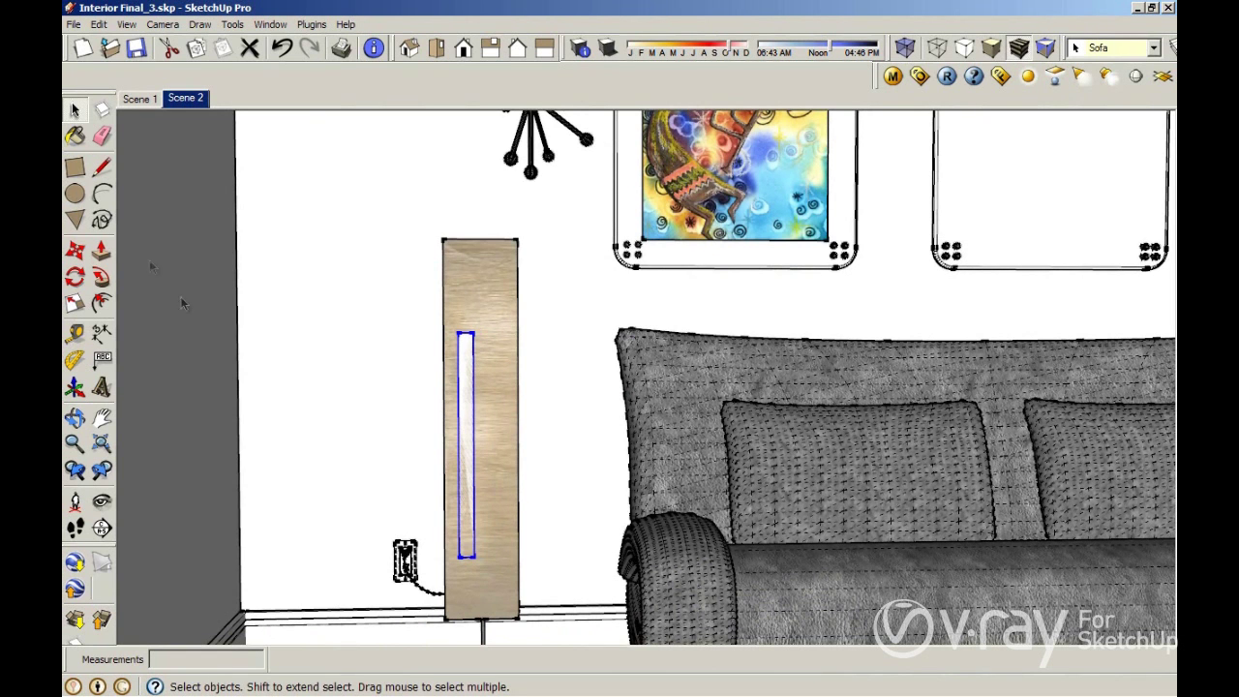
key(m)
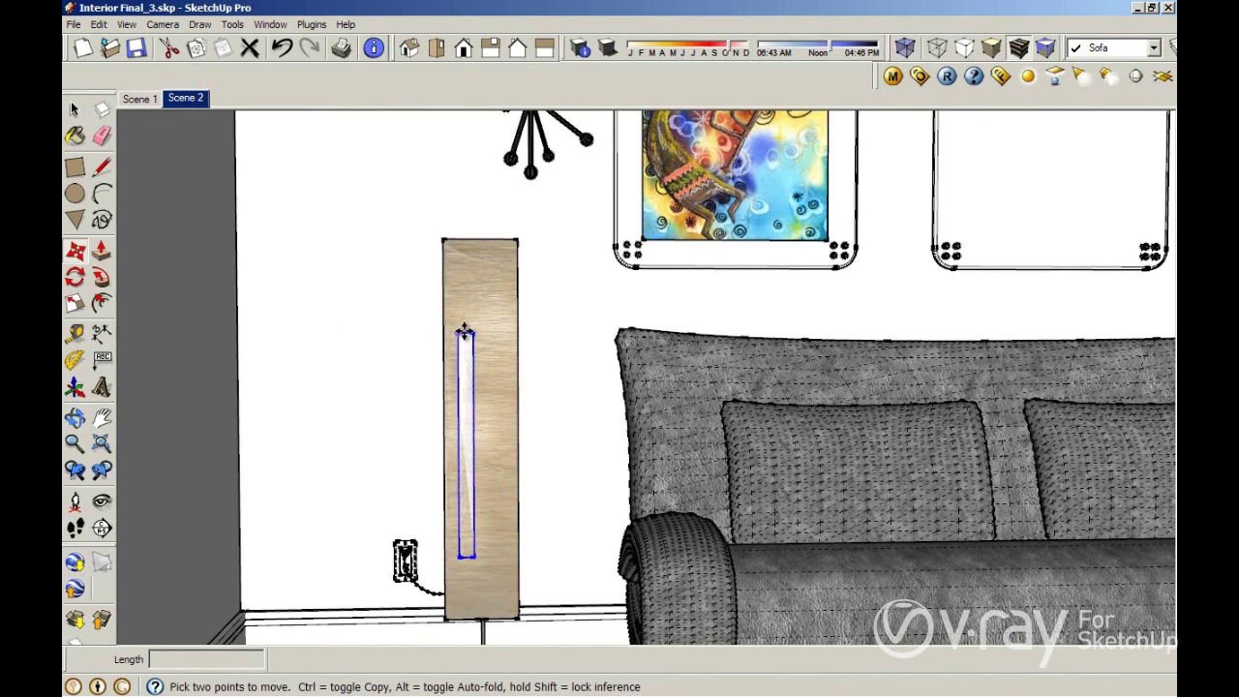
scroll(464, 335, up, 2)
click(470, 335)
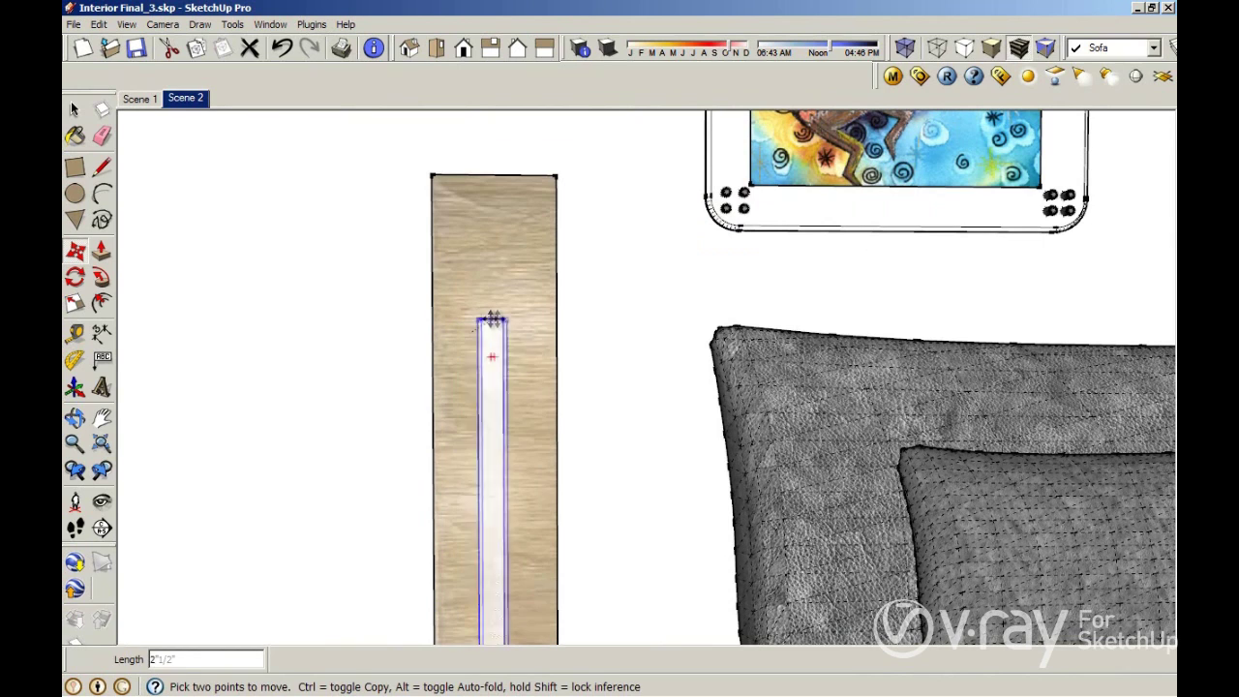
click(497, 184)
scroll(486, 349, down, 2)
scroll(488, 369, down, 1)
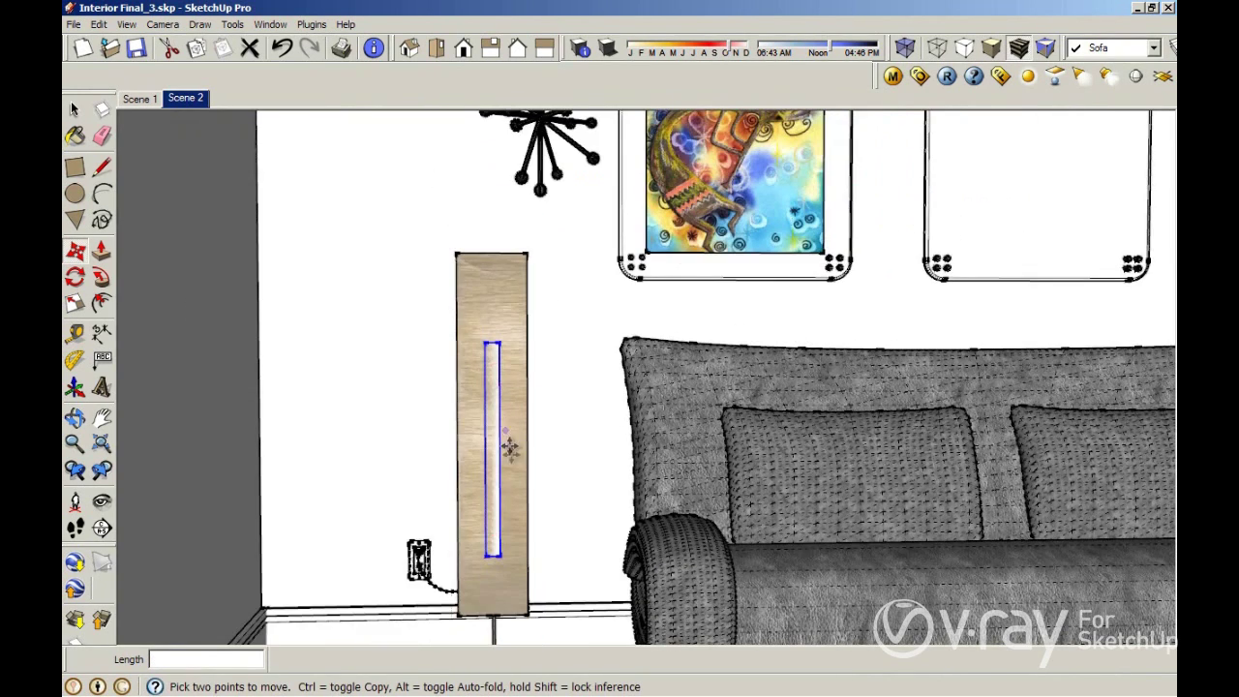
Move the rectangle light down inside the floor lamp's shade.
click(515, 450)
middle_drag(512, 440, 485, 544)
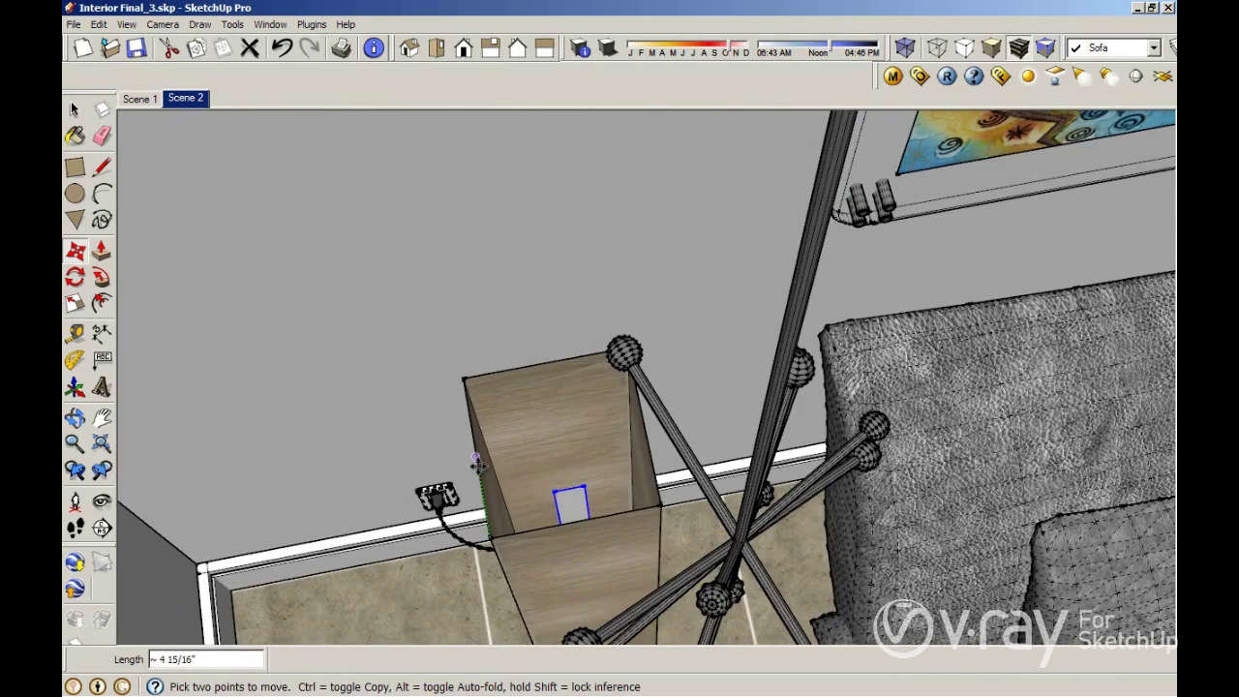
click(553, 472)
middle_drag(544, 451, 627, 387)
key(m)
scroll(644, 345, up, 3)
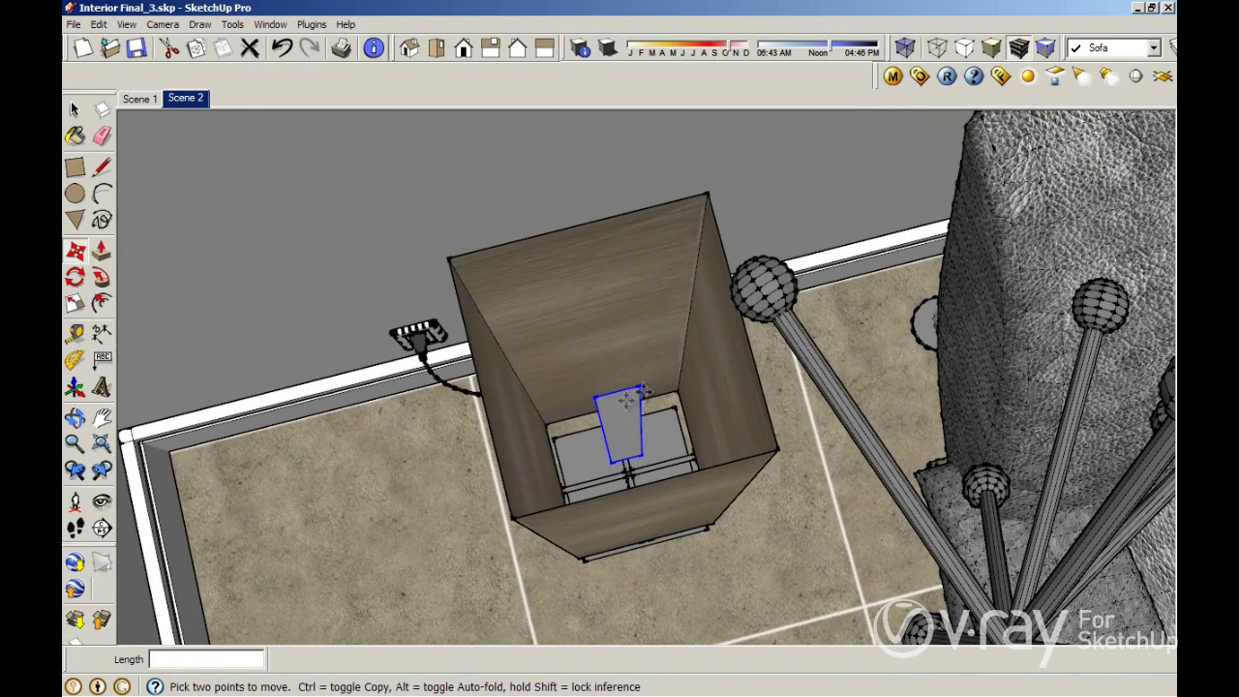
Open the lamp light's V-Ray settings and set its intensity to 30.
right_click(615, 405)
mouse_move(680, 386)
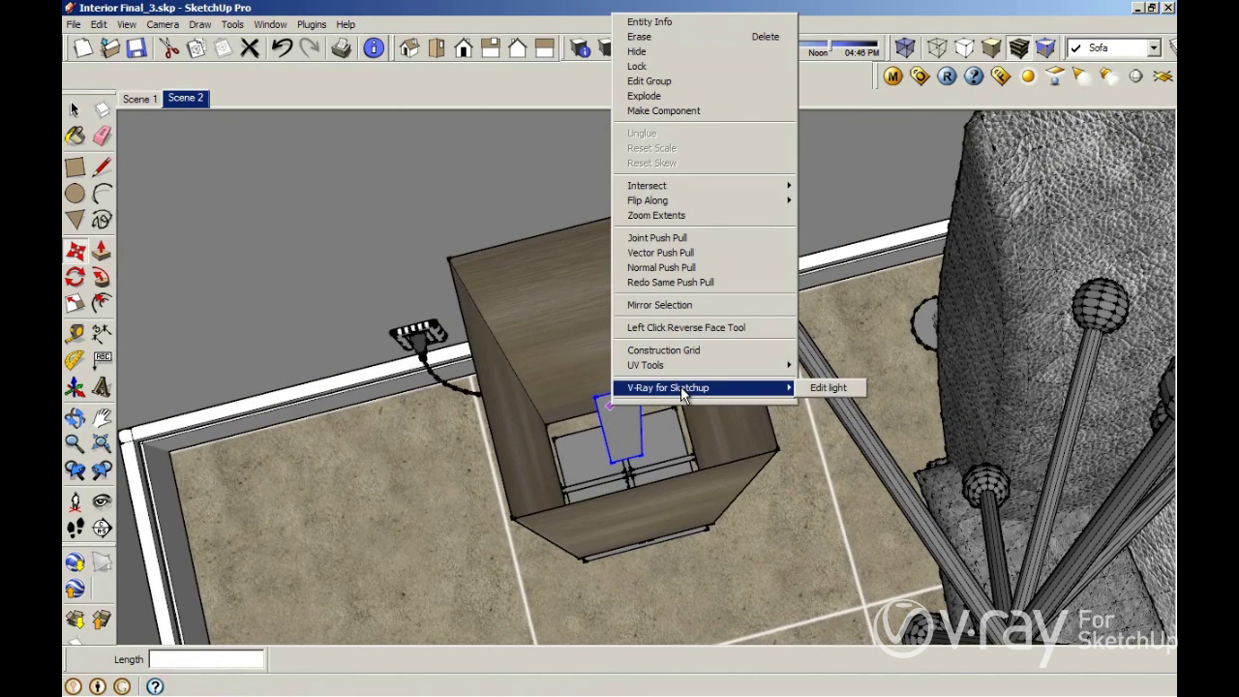
click(818, 391)
drag(581, 333, 484, 356)
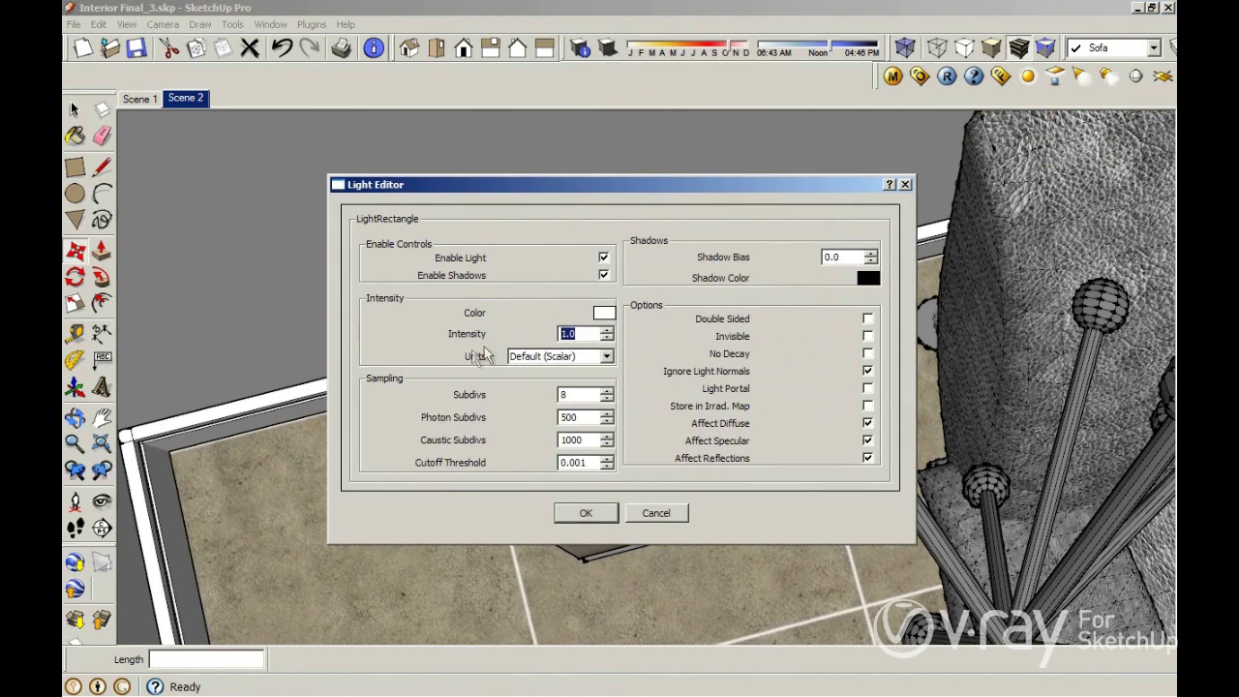
text(30)
key(Tab)
Give the lamp light a warm peach colour and enable Store in Irrad. Map.
click(602, 312)
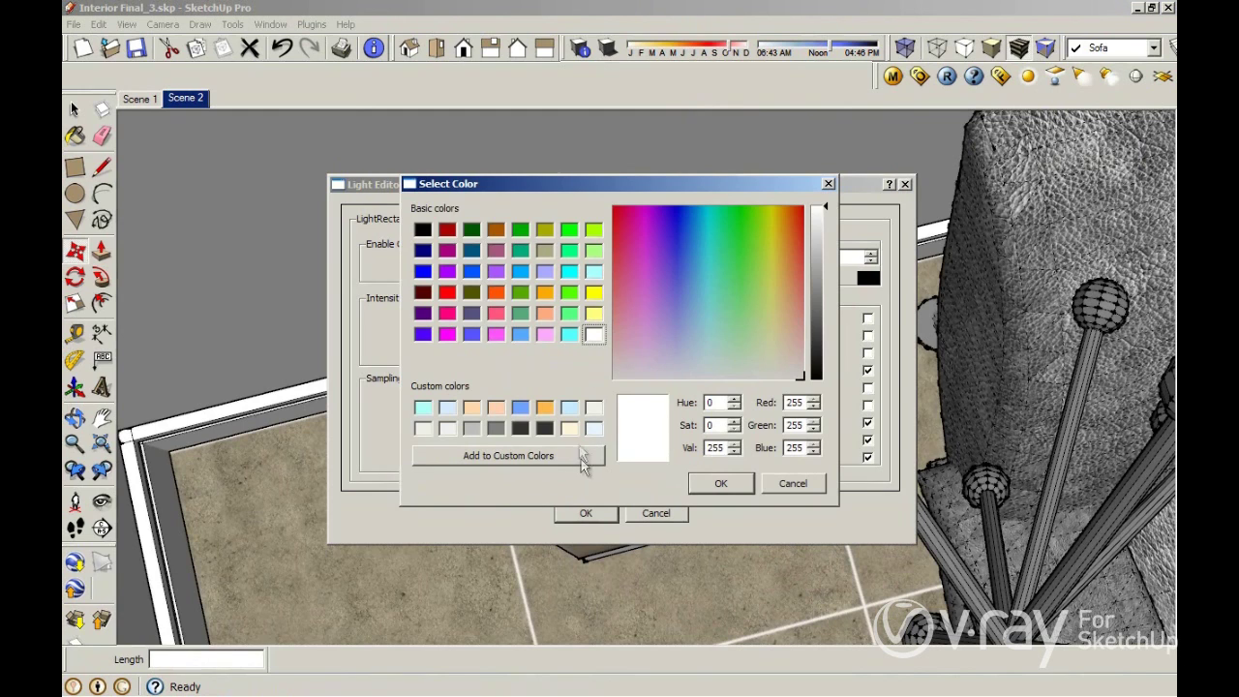
click(471, 410)
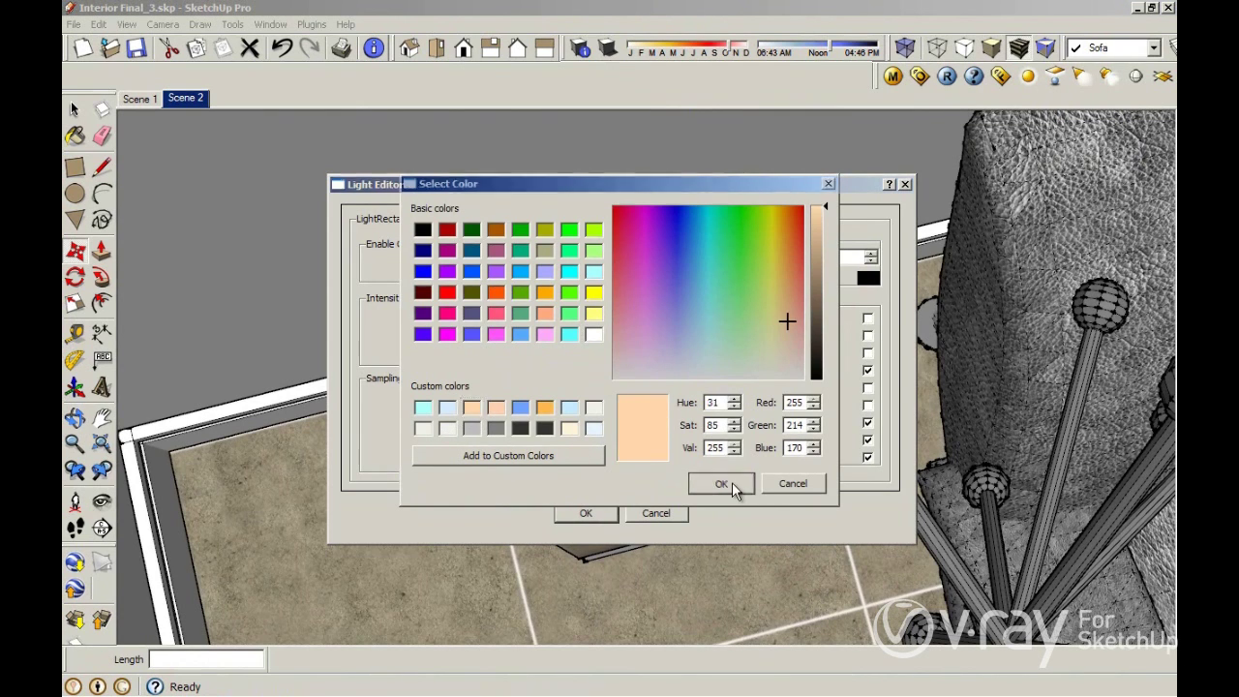
click(721, 483)
click(867, 405)
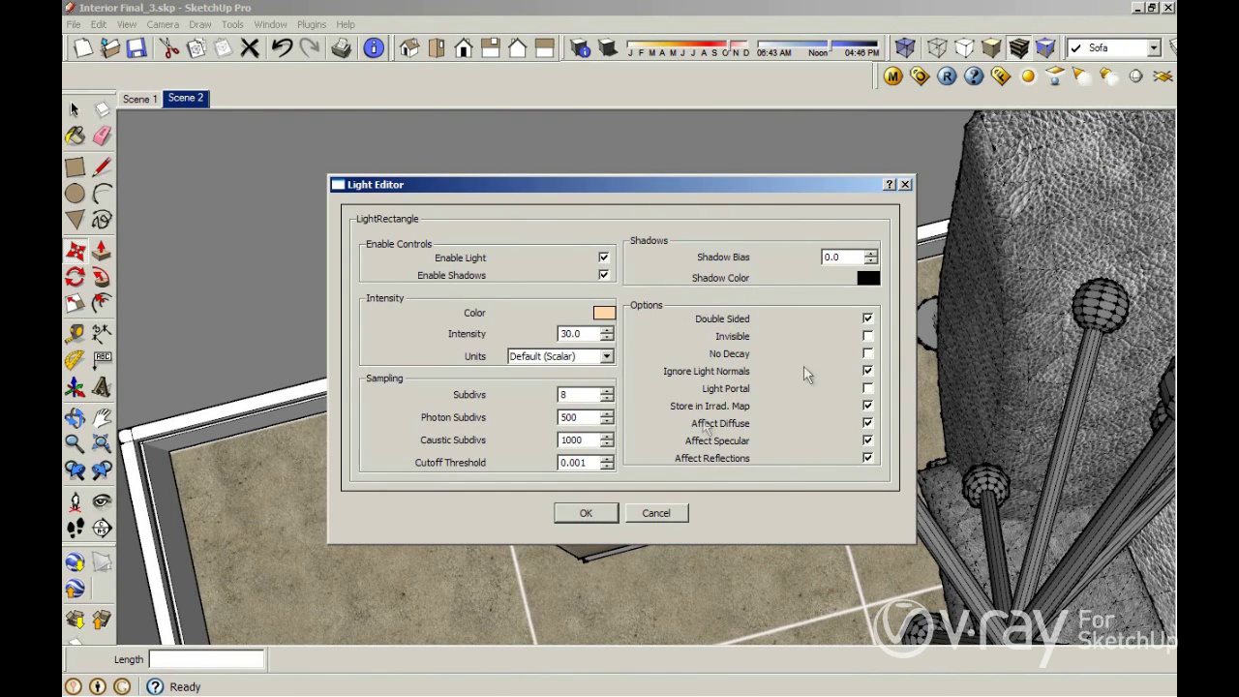
click(585, 513)
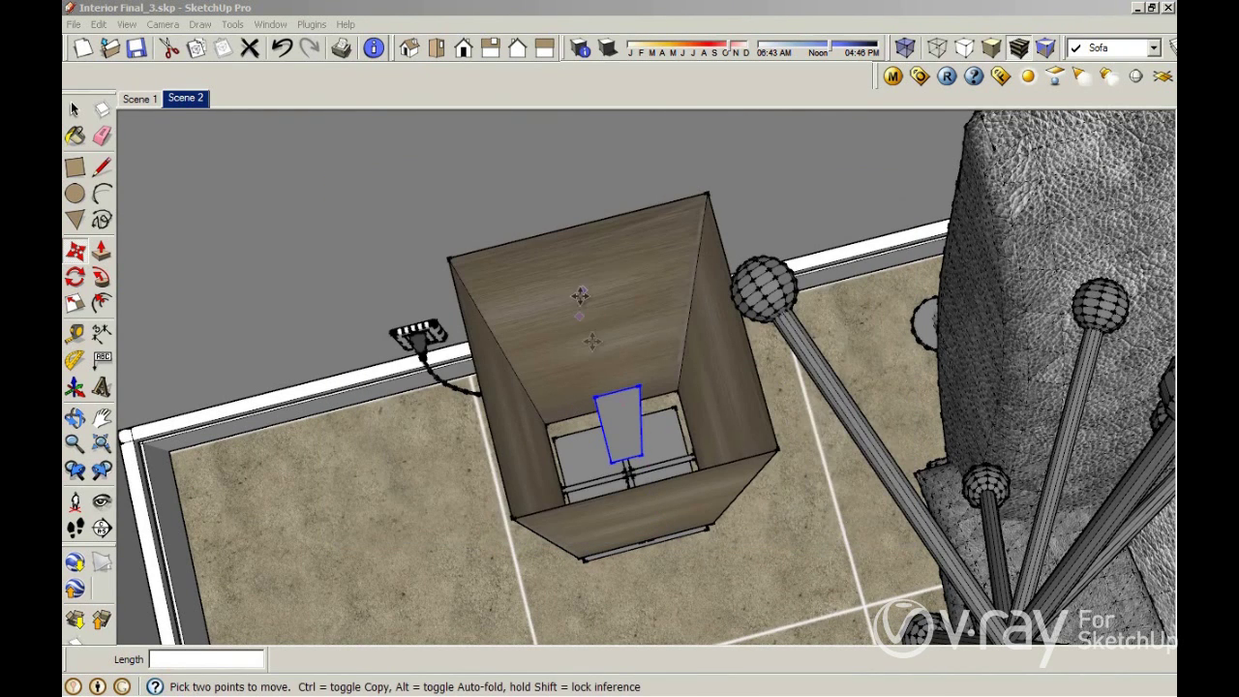
Rotate the lamp's rectangle light 90 degrees about its centre from the red axis.
click(74, 277)
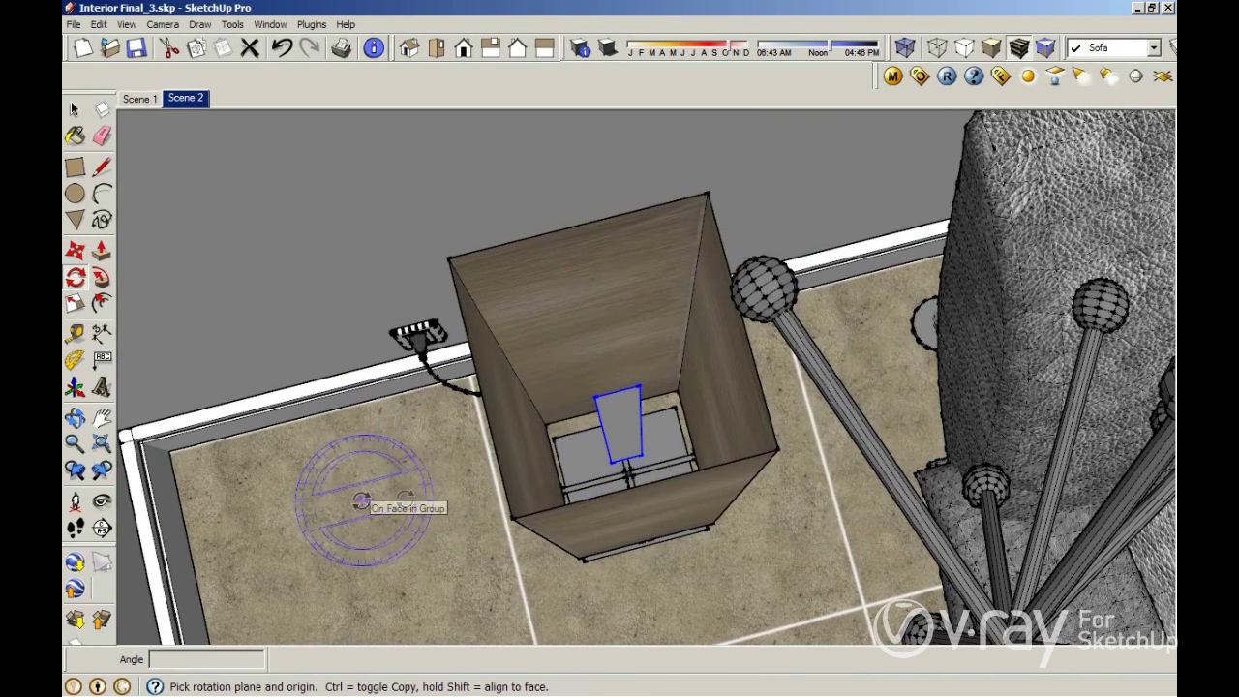
click(617, 391)
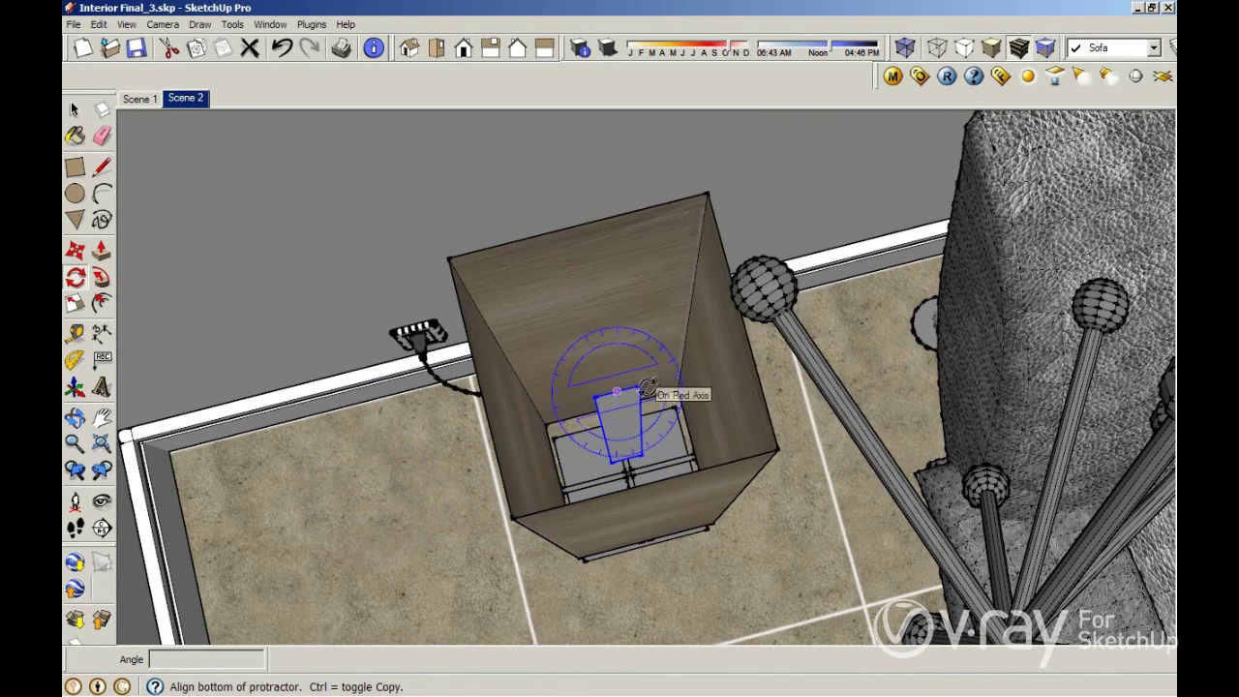
click(624, 471)
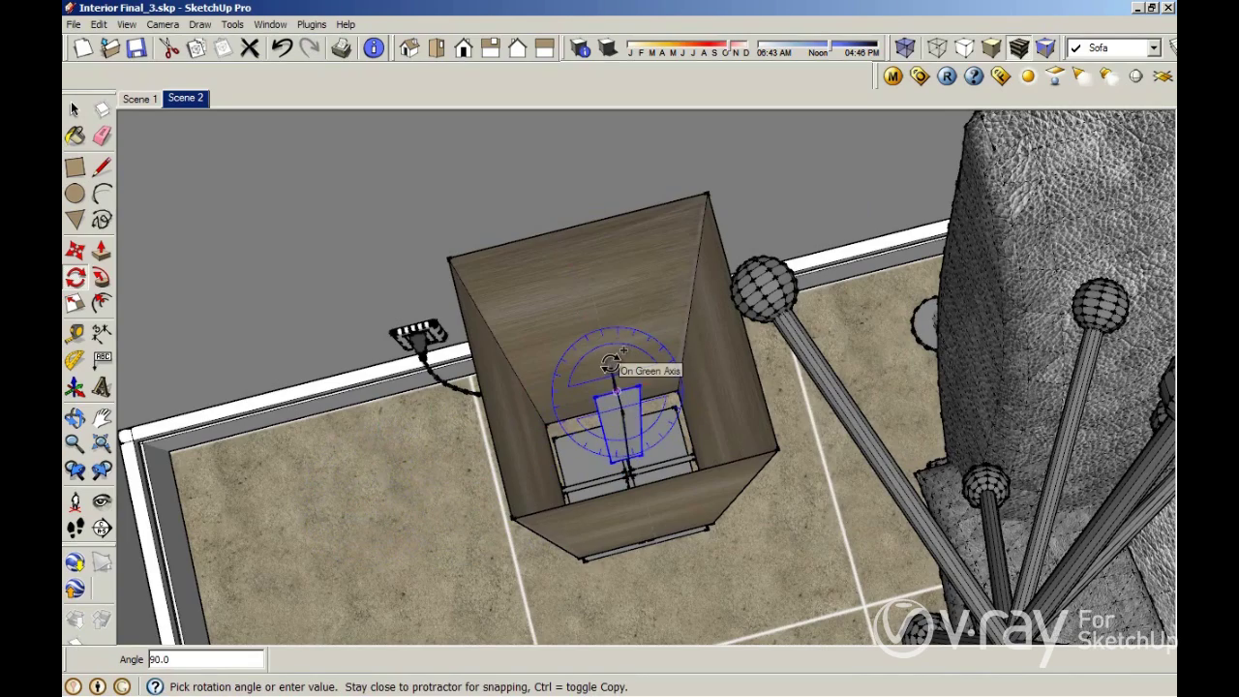
click(643, 451)
middle_drag(643, 451, 581, 284)
Draw a large V-Ray rectangle light across the room near the ceiling.
scroll(601, 353, down, 2)
scroll(601, 354, down, 5)
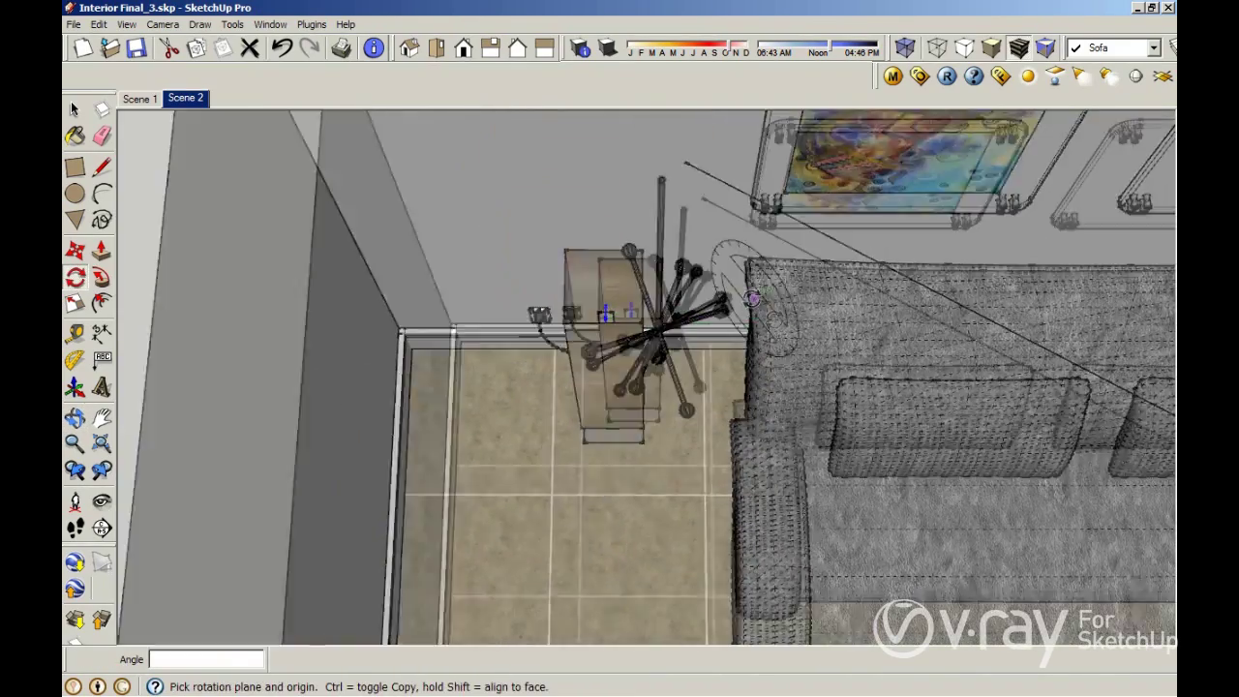
middle_drag(822, 366, 760, 415)
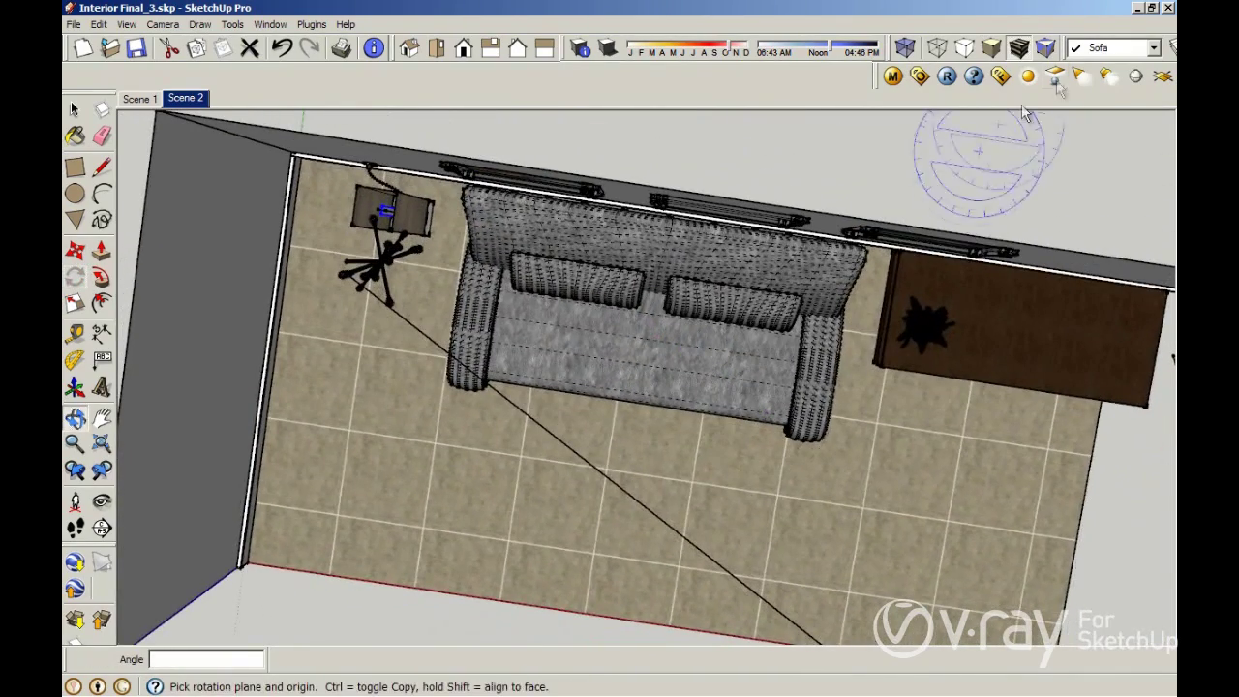
middle_drag(468, 306, 363, 169)
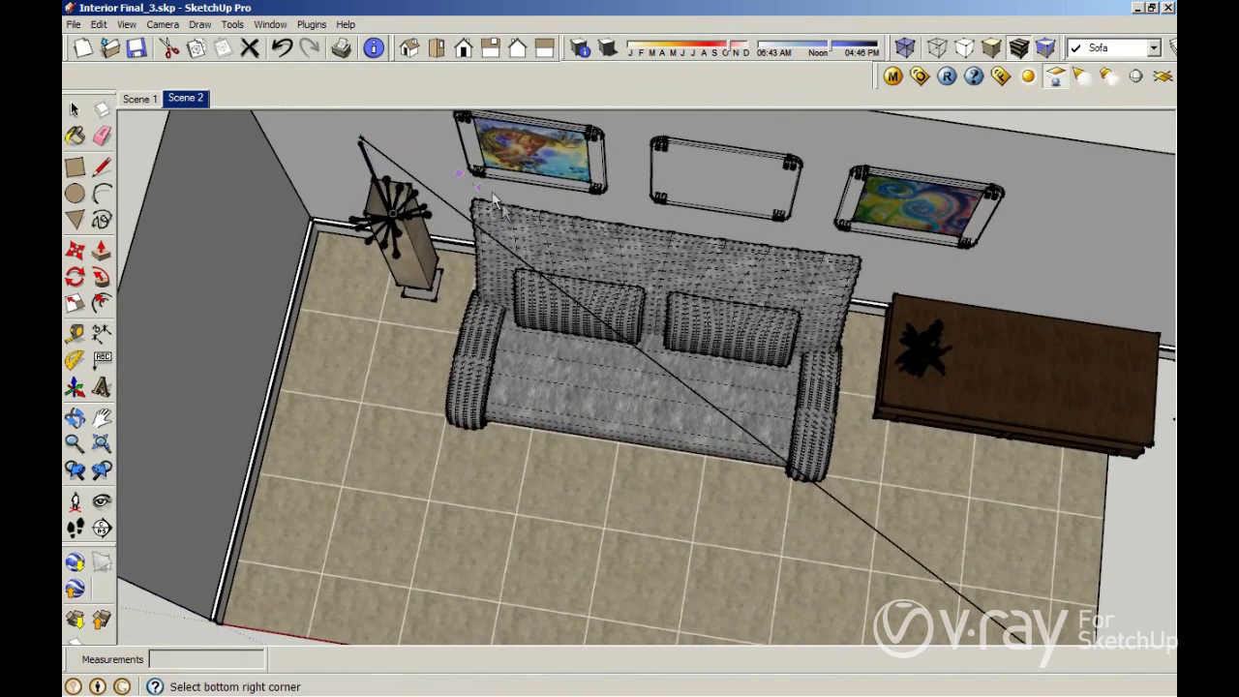
middle_drag(915, 566, 986, 115)
click(483, 145)
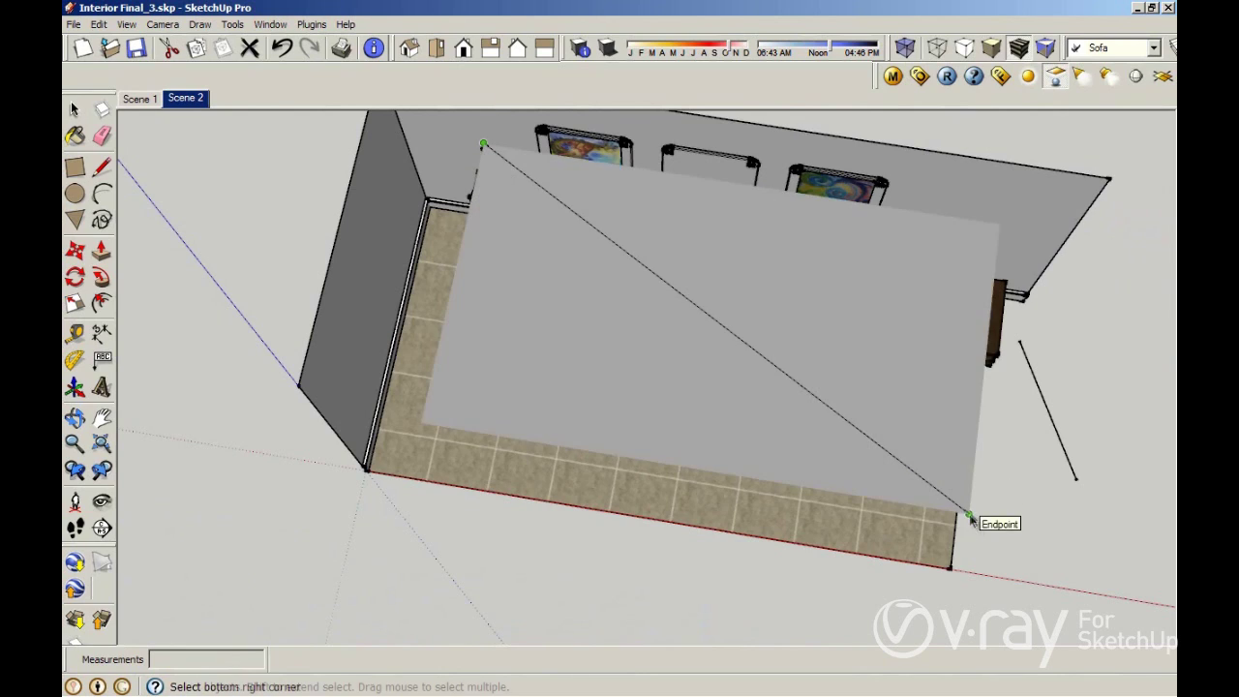
click(970, 515)
Draw a second rectangle light standing upright beside the right wall.
middle_drag(1012, 509, 1019, 133)
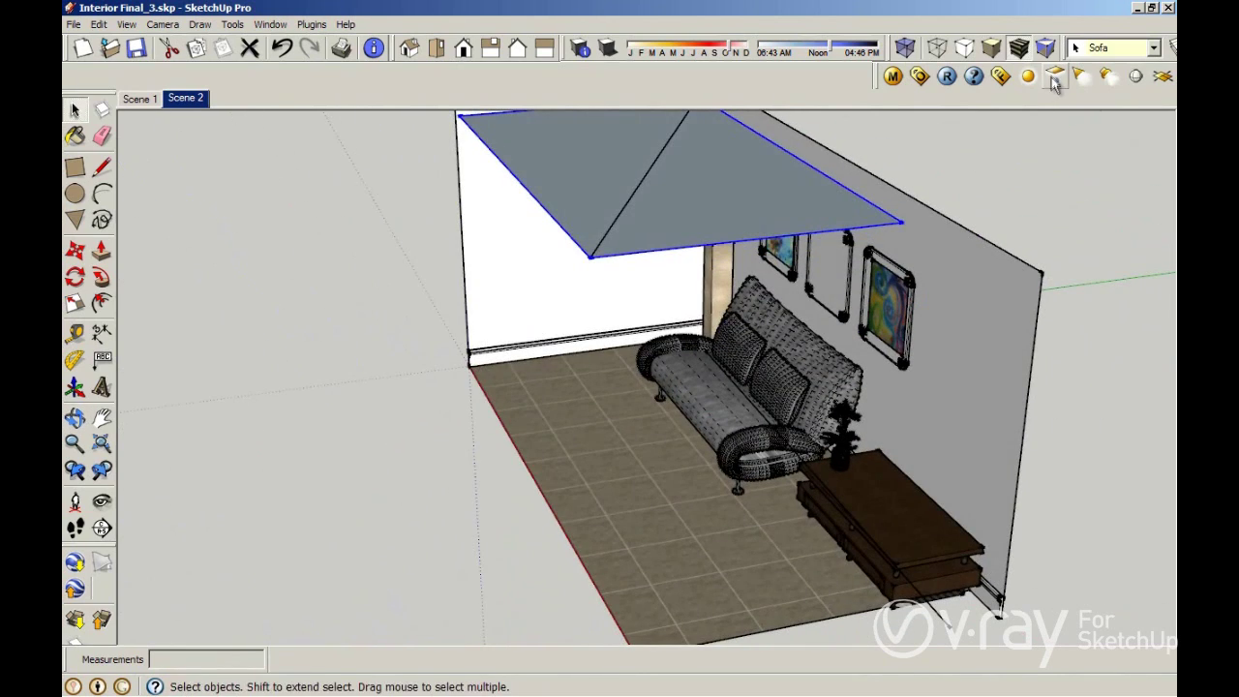
middle_drag(948, 252, 527, 279)
click(529, 276)
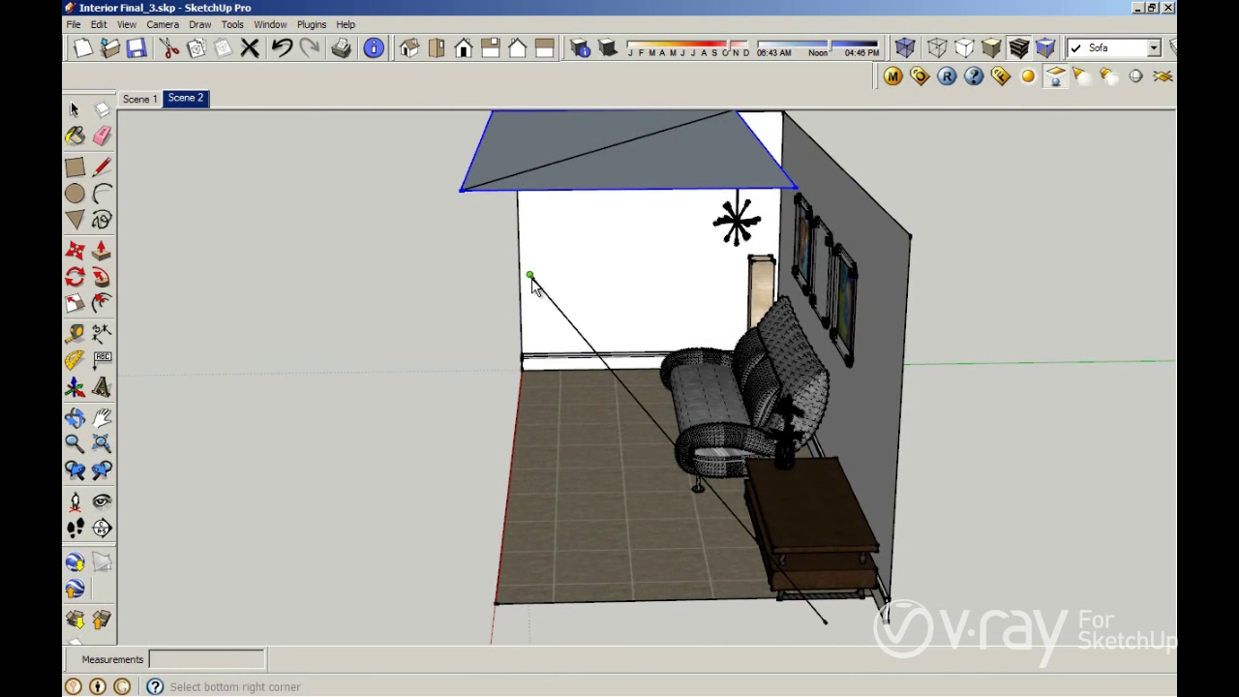
click(829, 621)
middle_drag(573, 484, 1017, 291)
key(space)
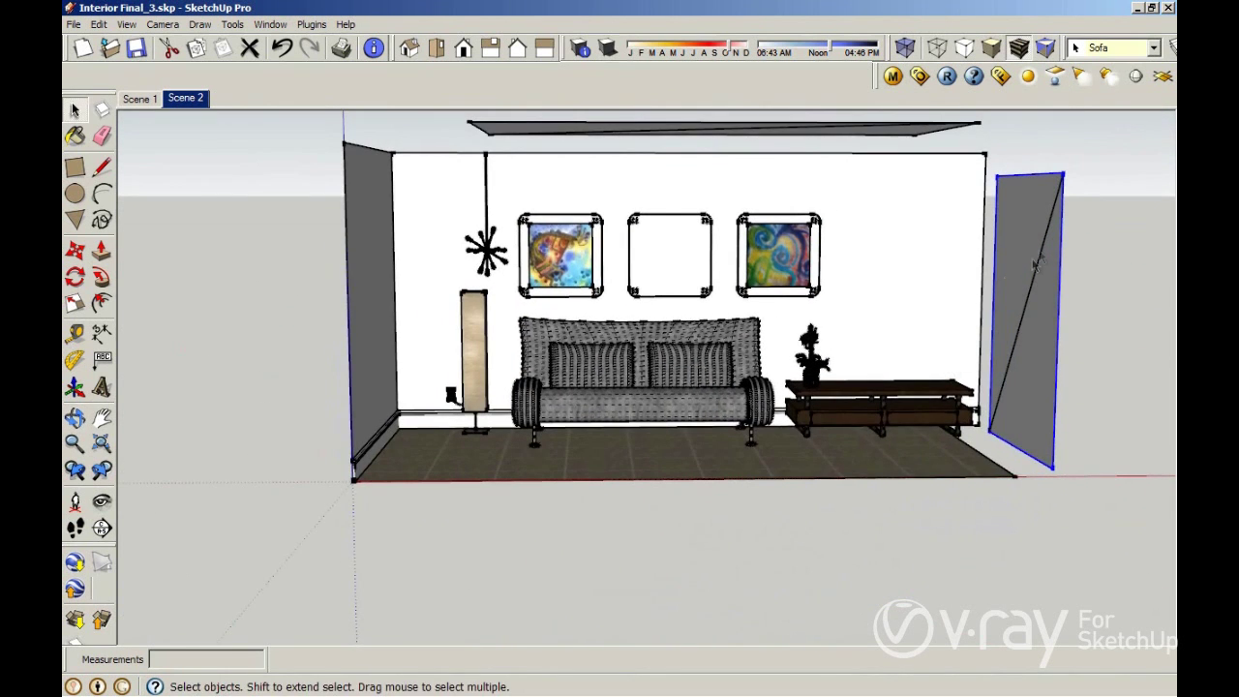
Edit the wall light: light-blue colour, intensity 3.0, Store in Irrad. Map enabled.
right_click(1038, 253)
right_click(1033, 201)
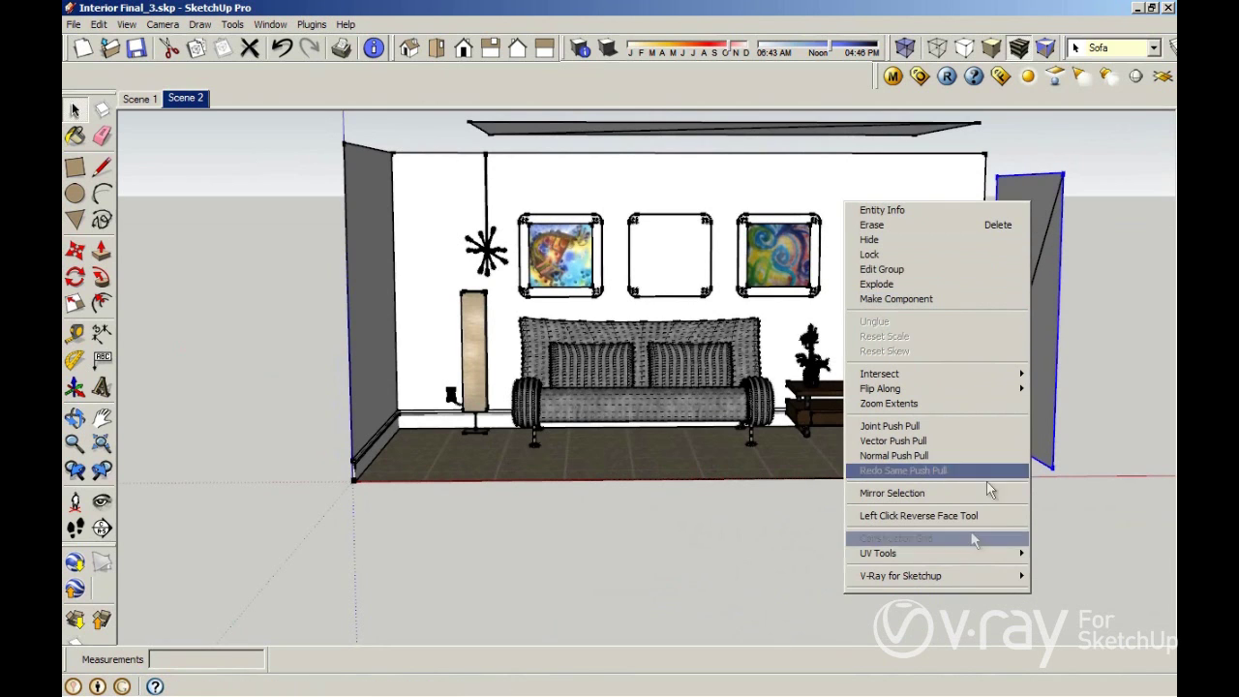
mouse_move(1004, 573)
click(991, 525)
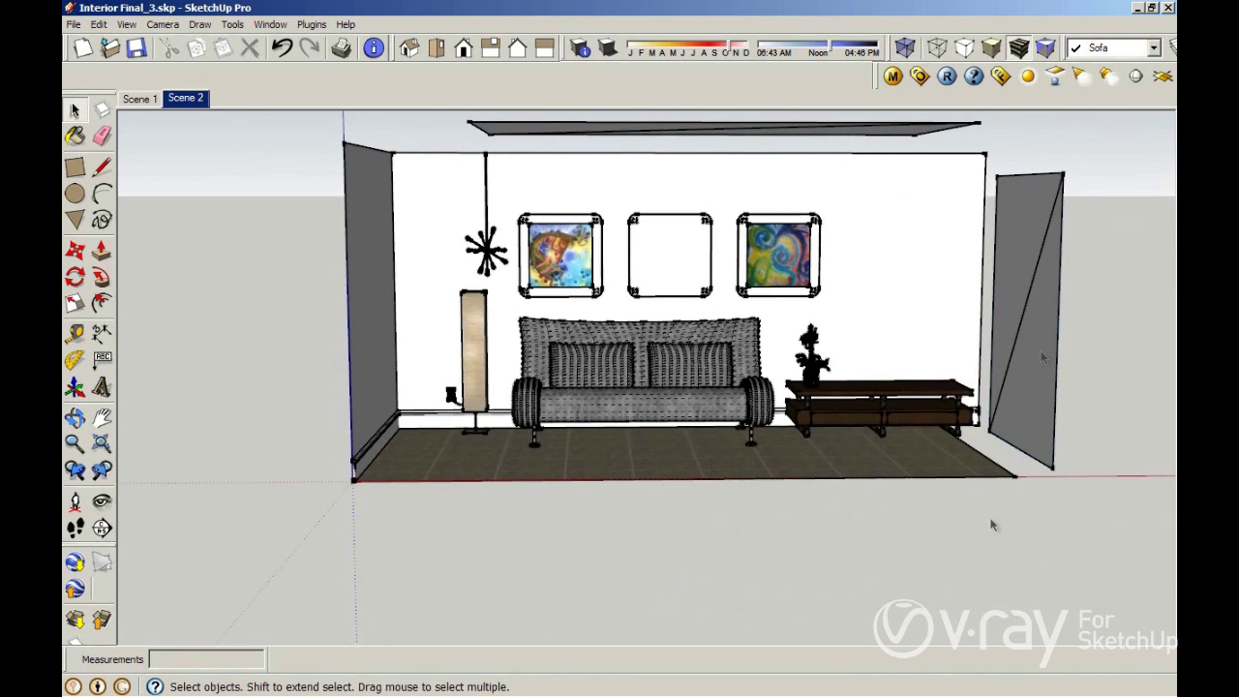
right_click(991, 253)
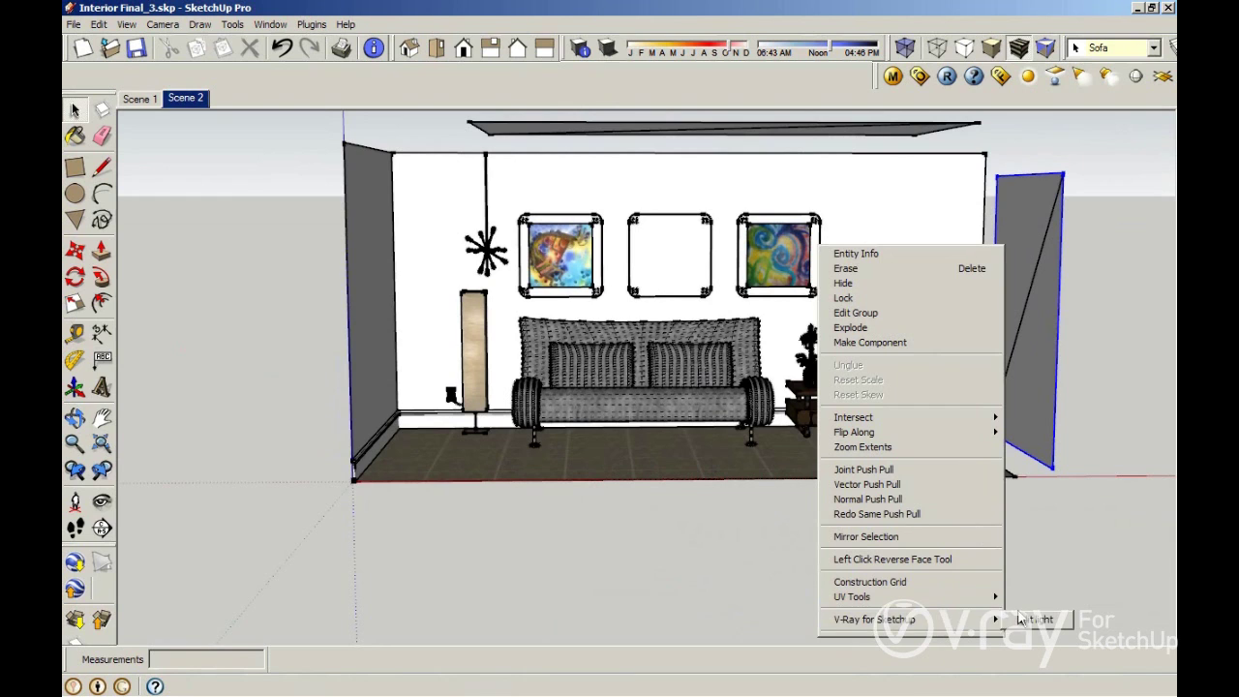
click(1033, 624)
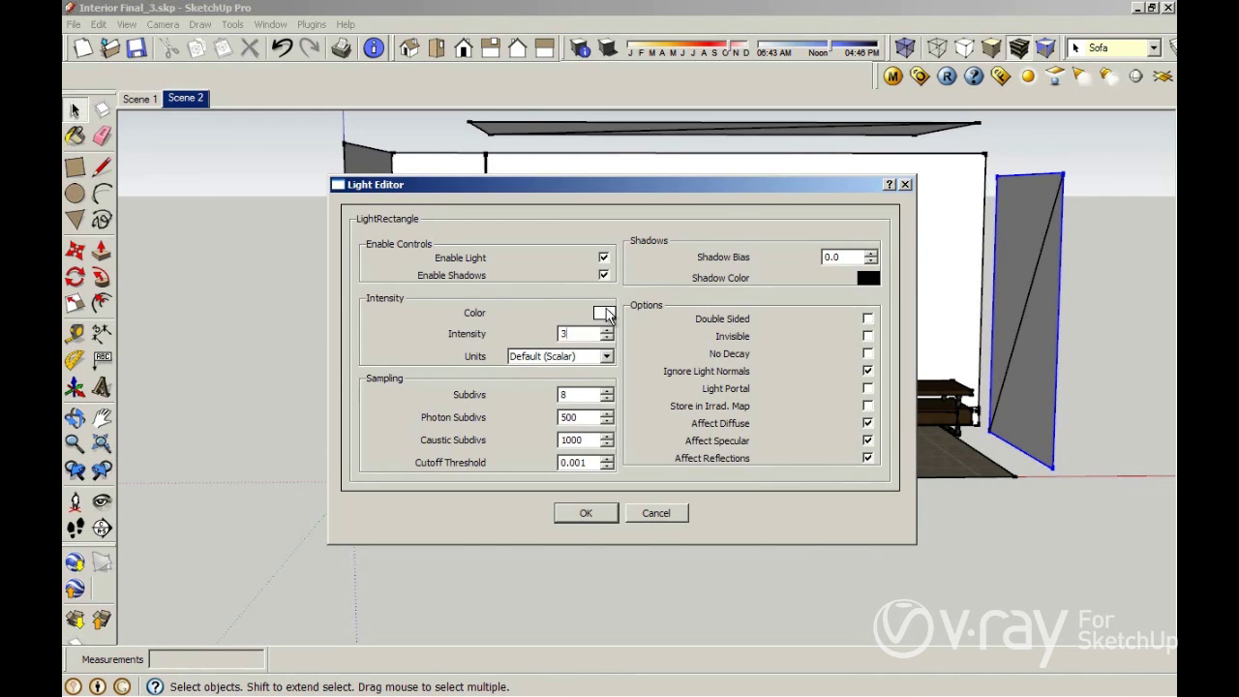
click(601, 313)
click(593, 428)
click(717, 481)
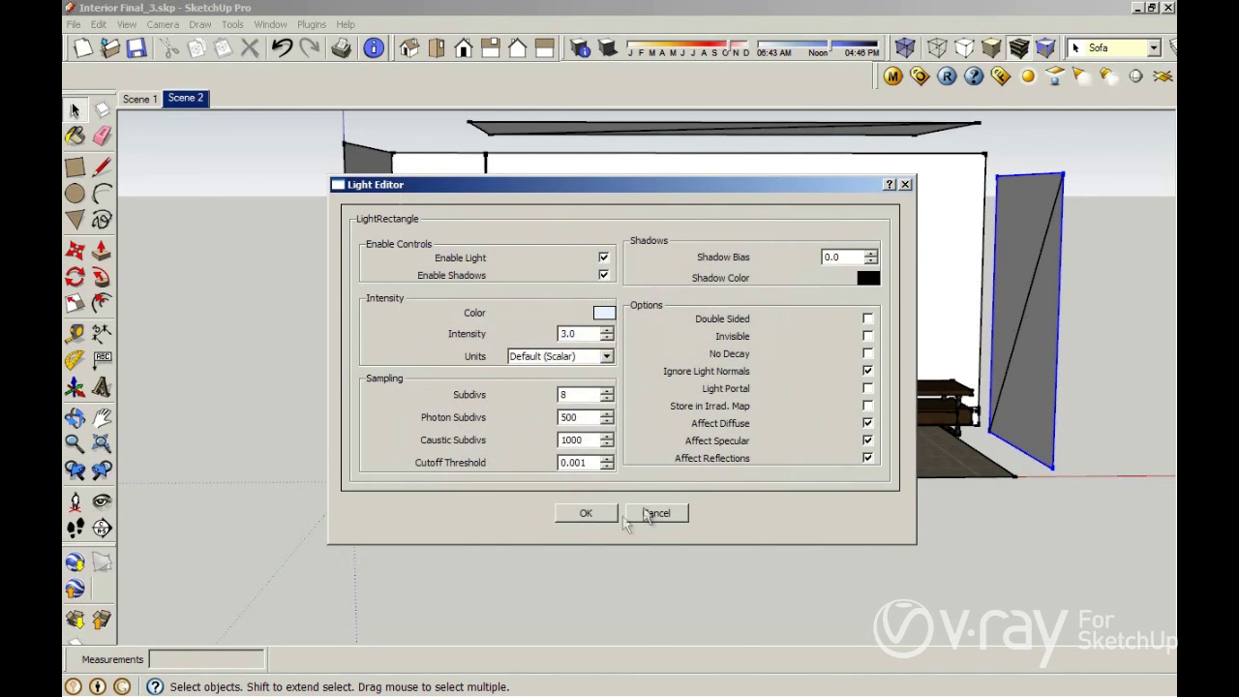
click(867, 405)
click(592, 513)
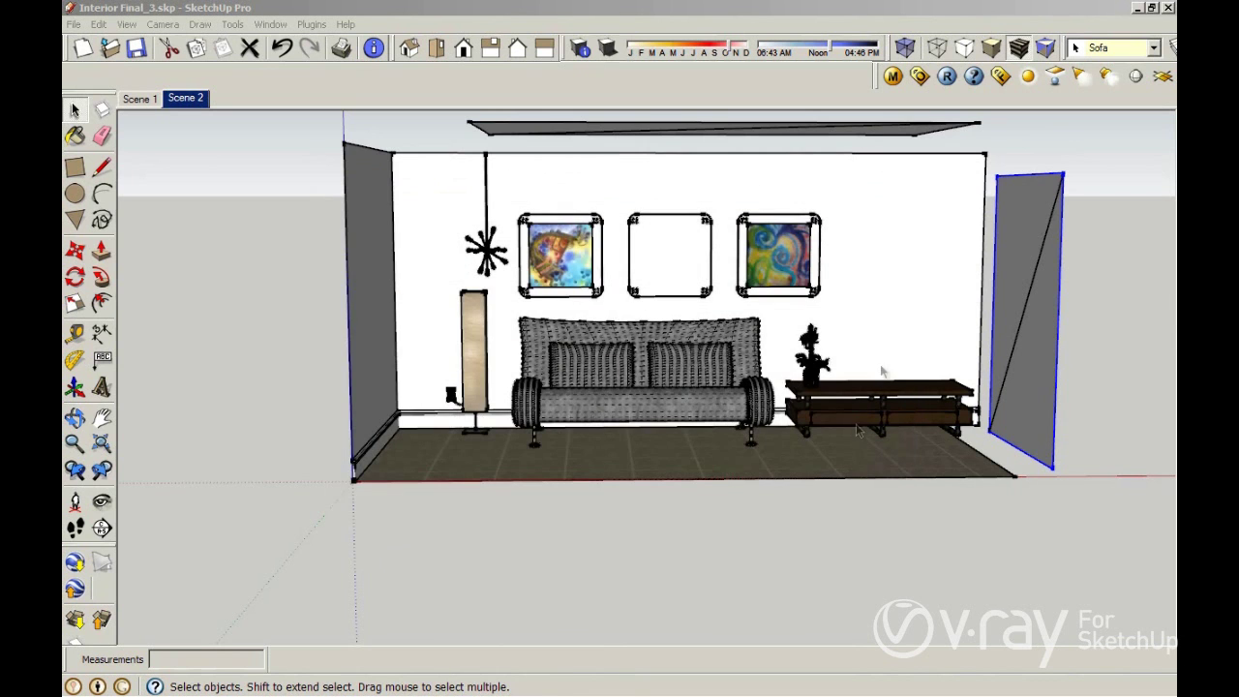
Change the ceiling rectangle light's intensity from 1.0 to 3.
middle_drag(704, 255, 521, 110)
right_click(509, 126)
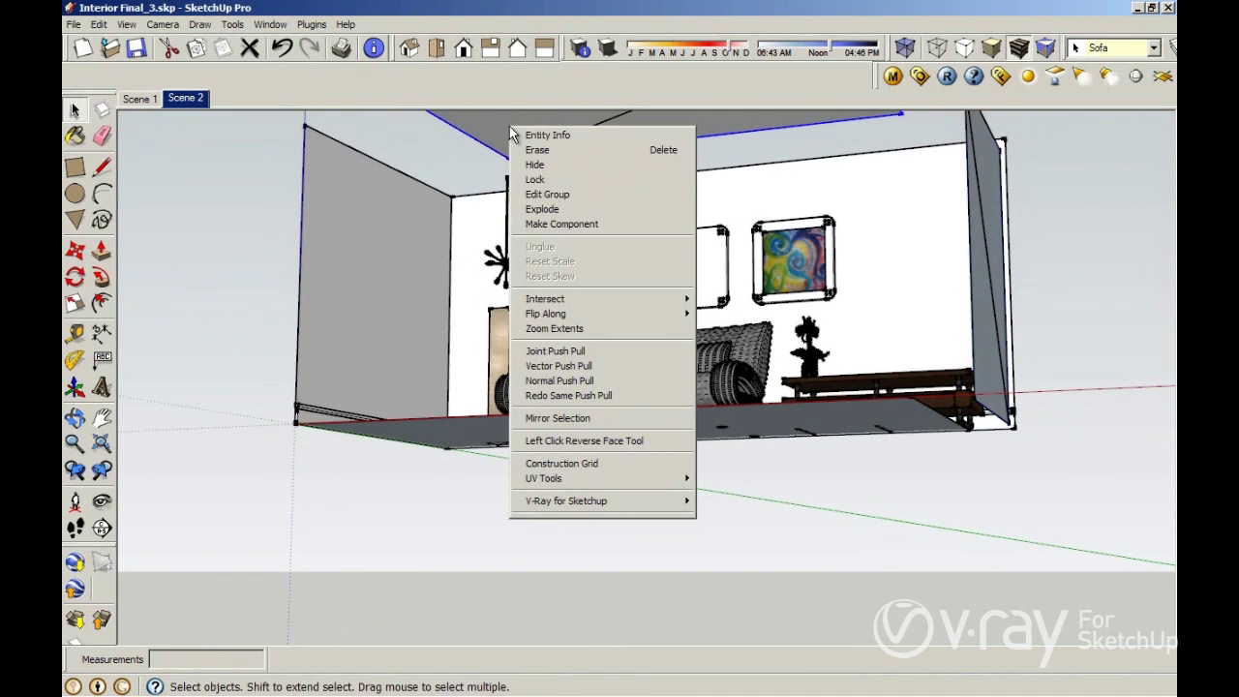
mouse_move(677, 500)
click(721, 501)
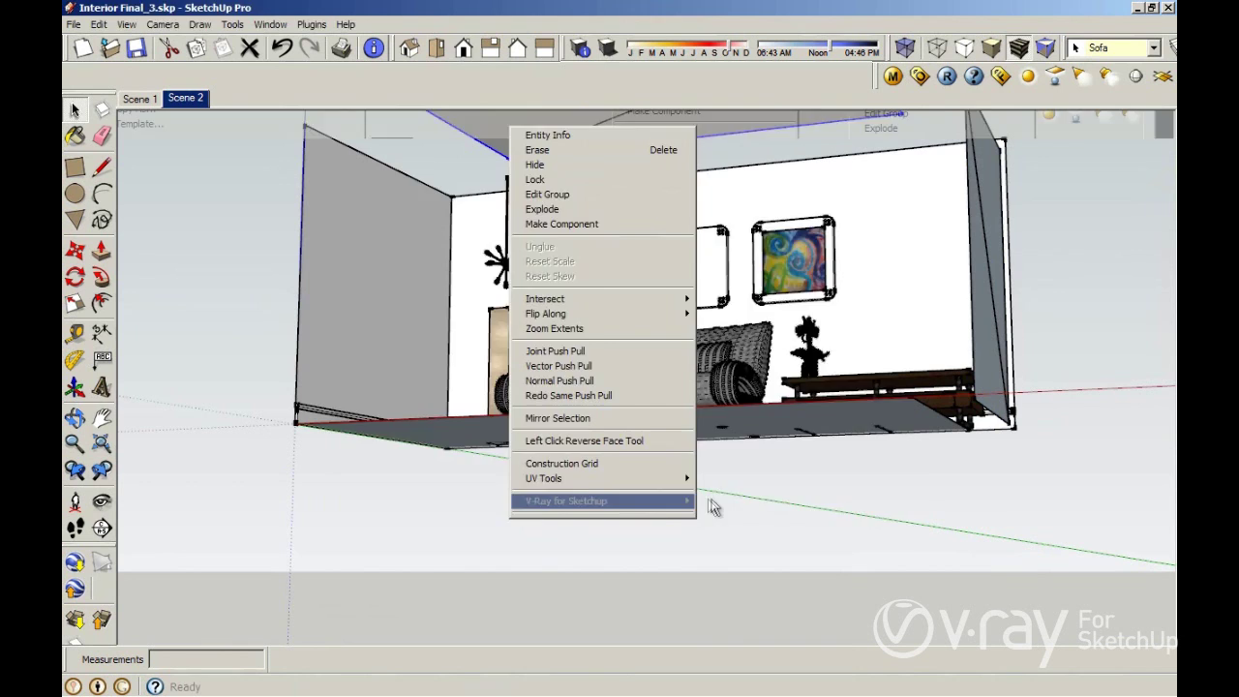
double_click(569, 333)
text(3)
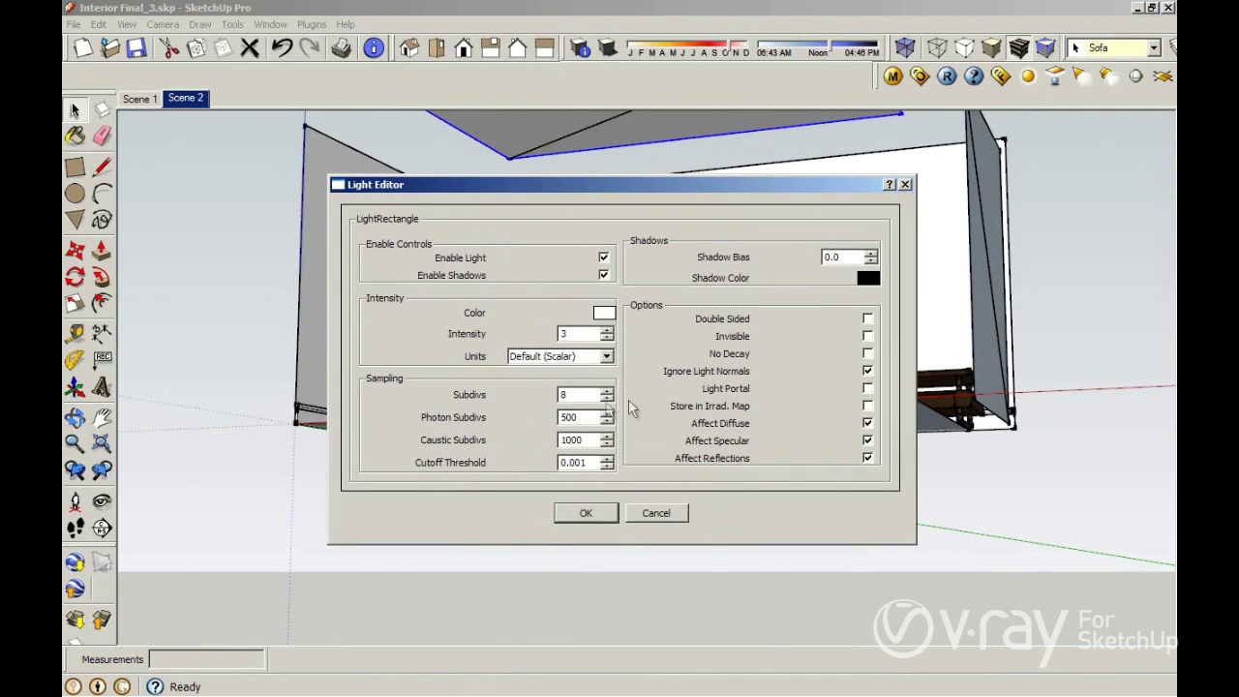
click(563, 515)
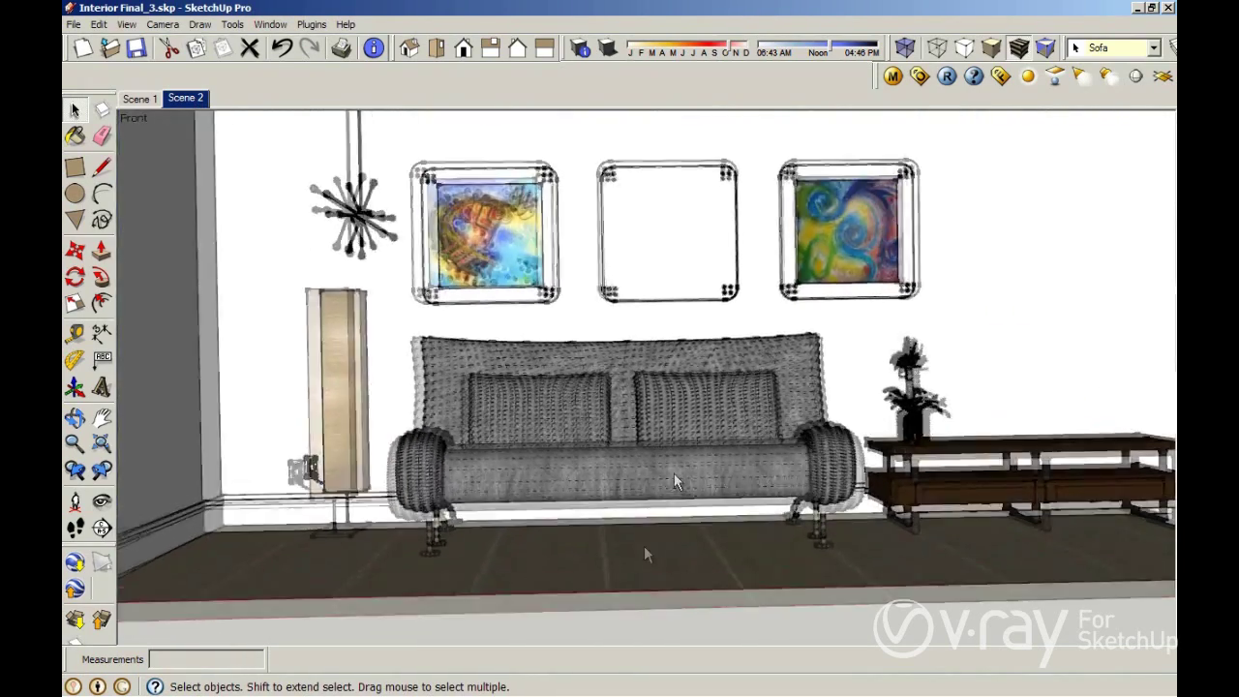
Load the earlier 640 x 323 render from V-Ray render history into the frame buffer.
click(1001, 75)
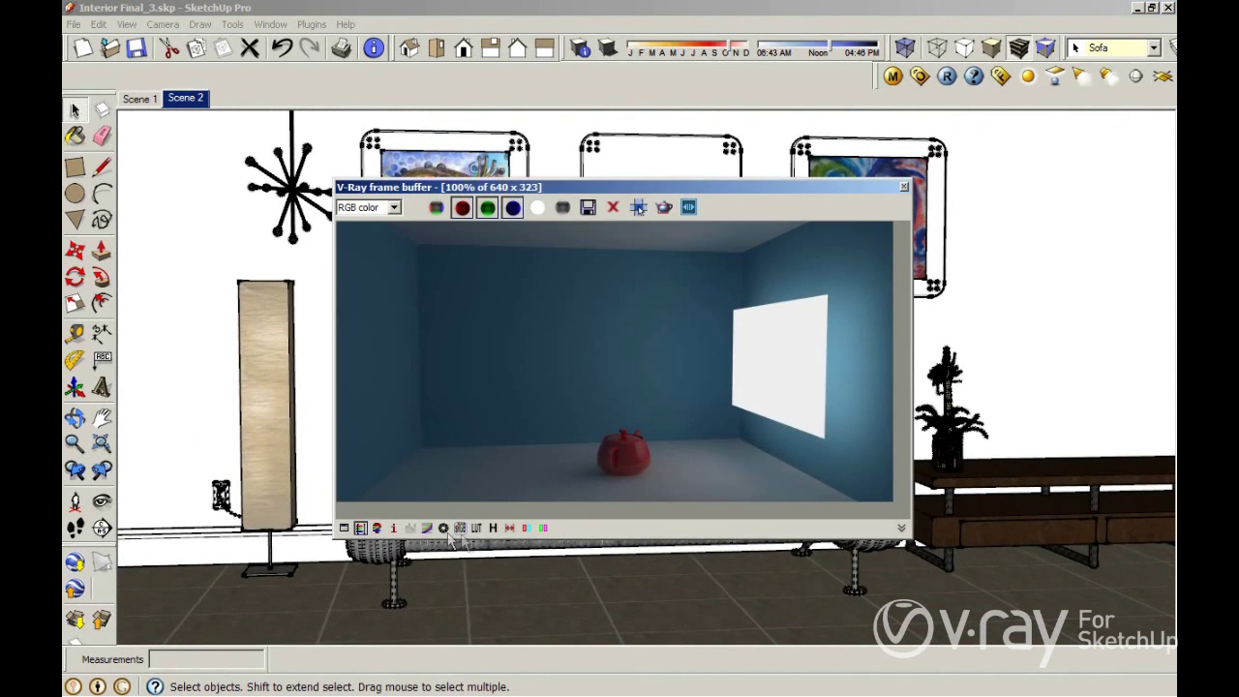
click(493, 527)
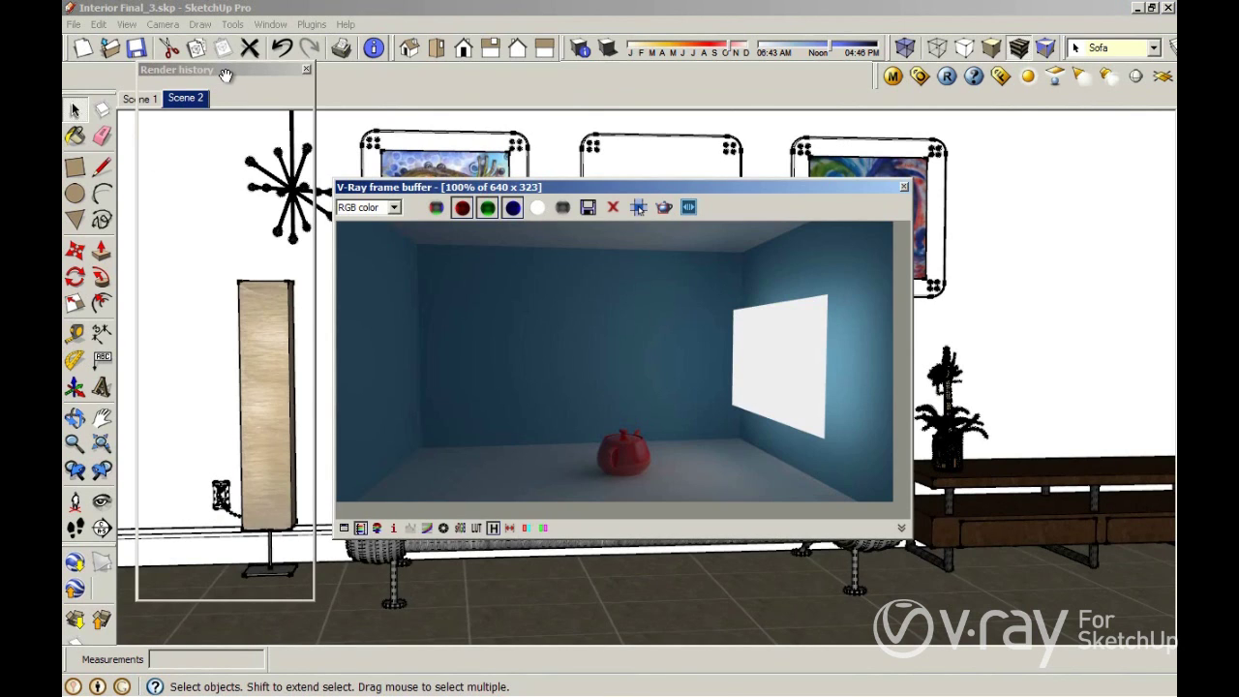
click(184, 181)
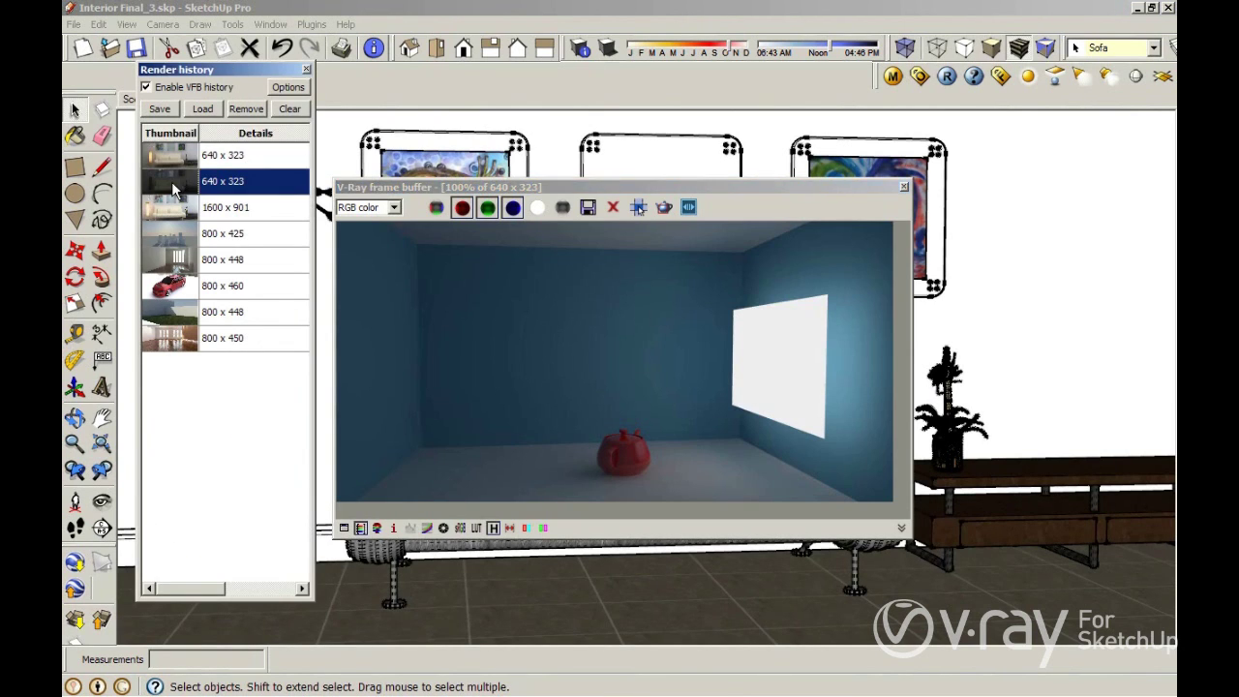
click(202, 108)
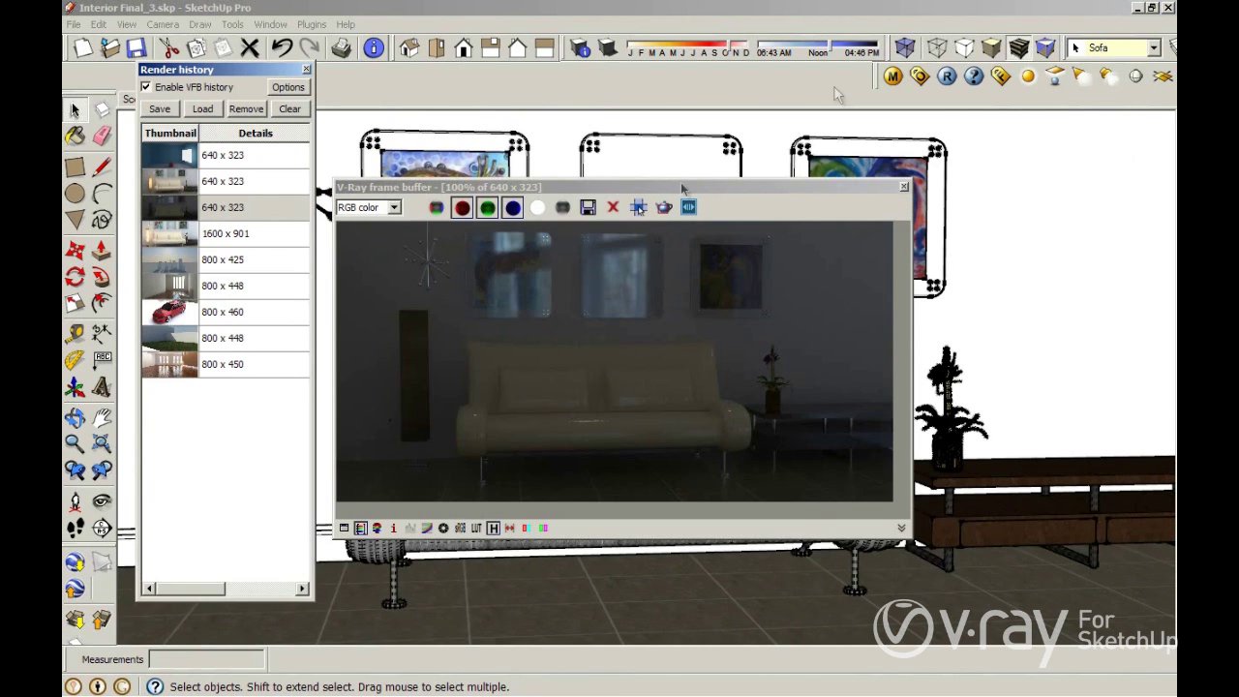
click(919, 76)
Check the Environment settings, then render the living room with the new lights.
click(457, 283)
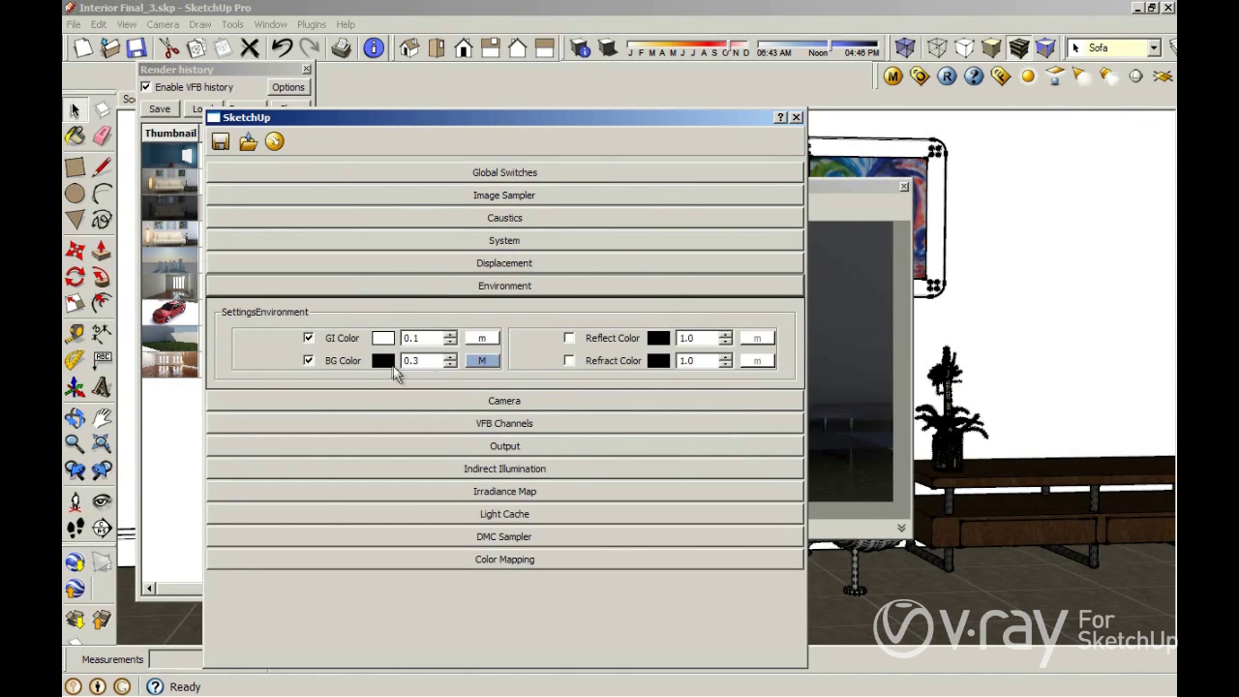
click(416, 289)
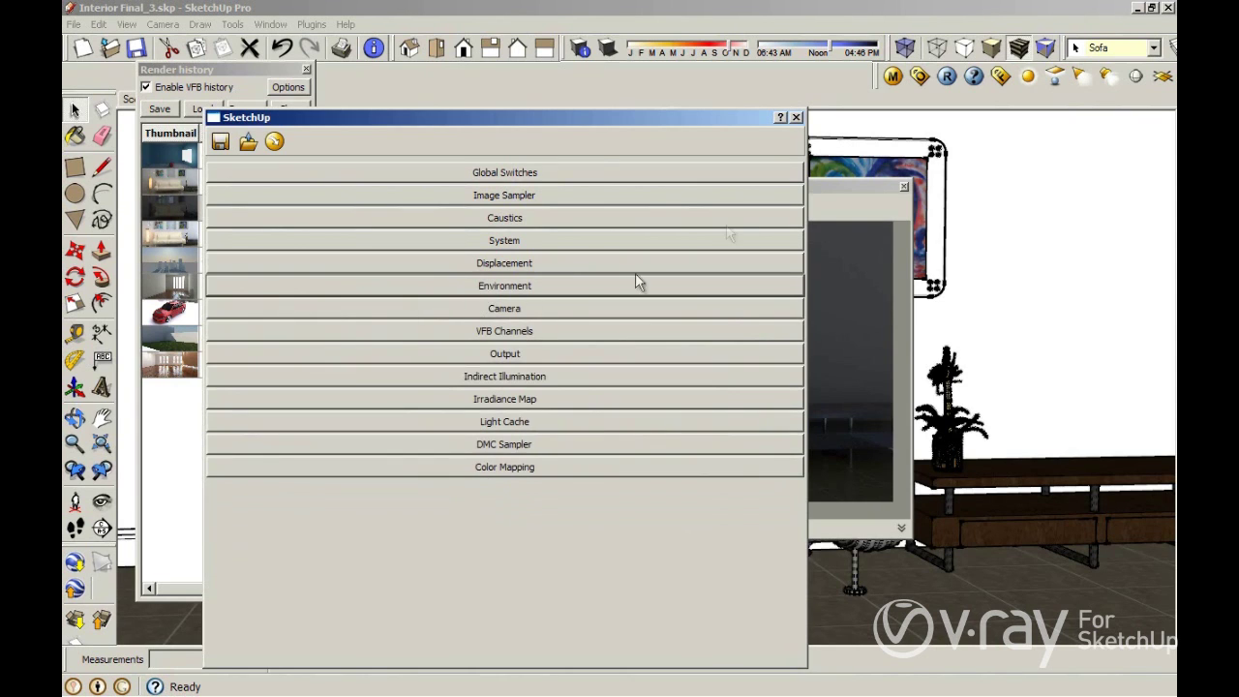
click(795, 116)
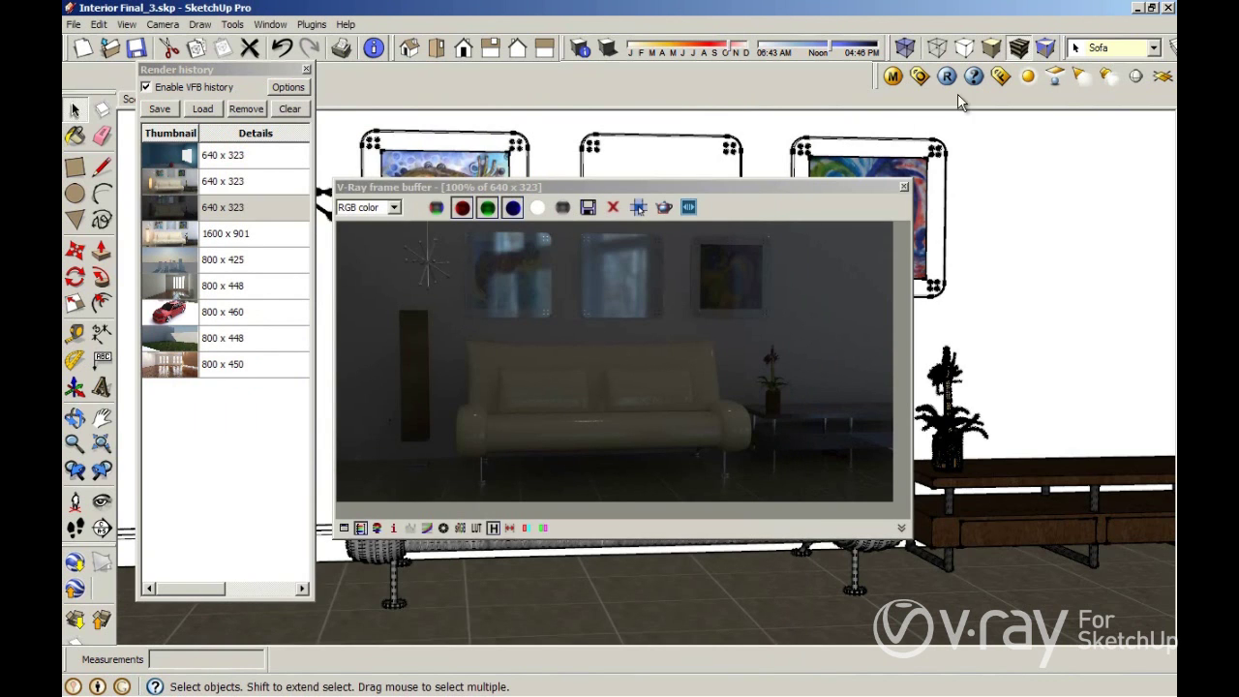
drag(766, 190, 807, 184)
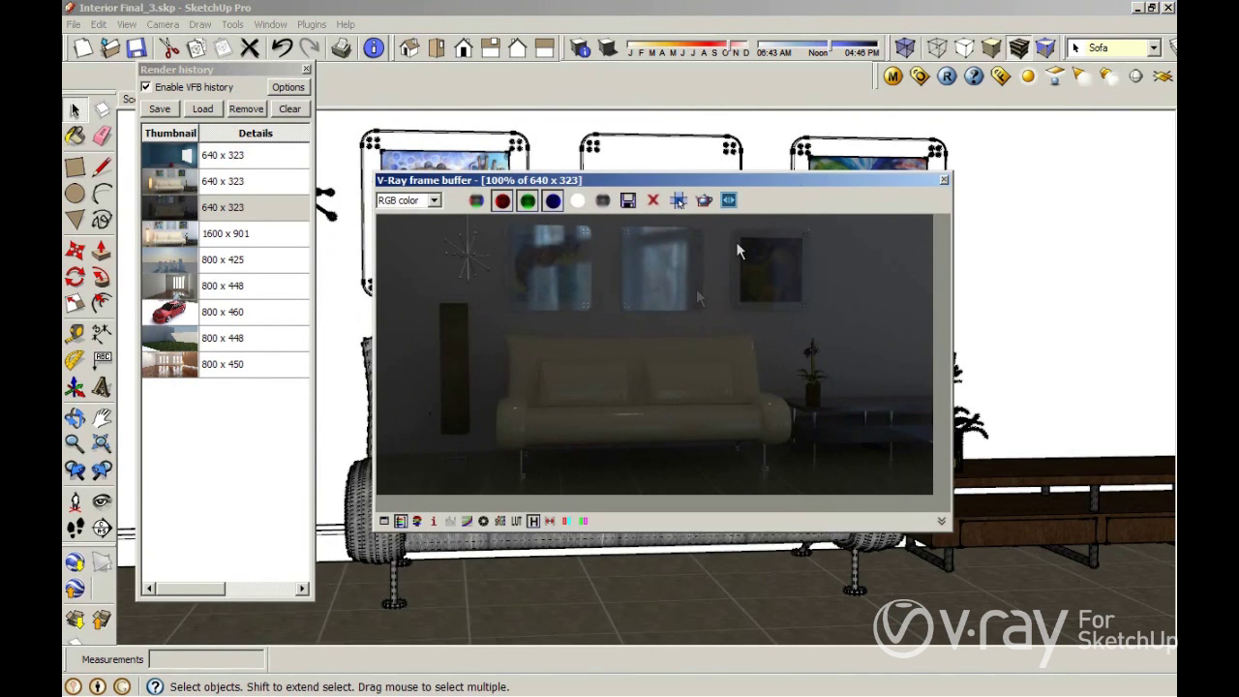
click(947, 78)
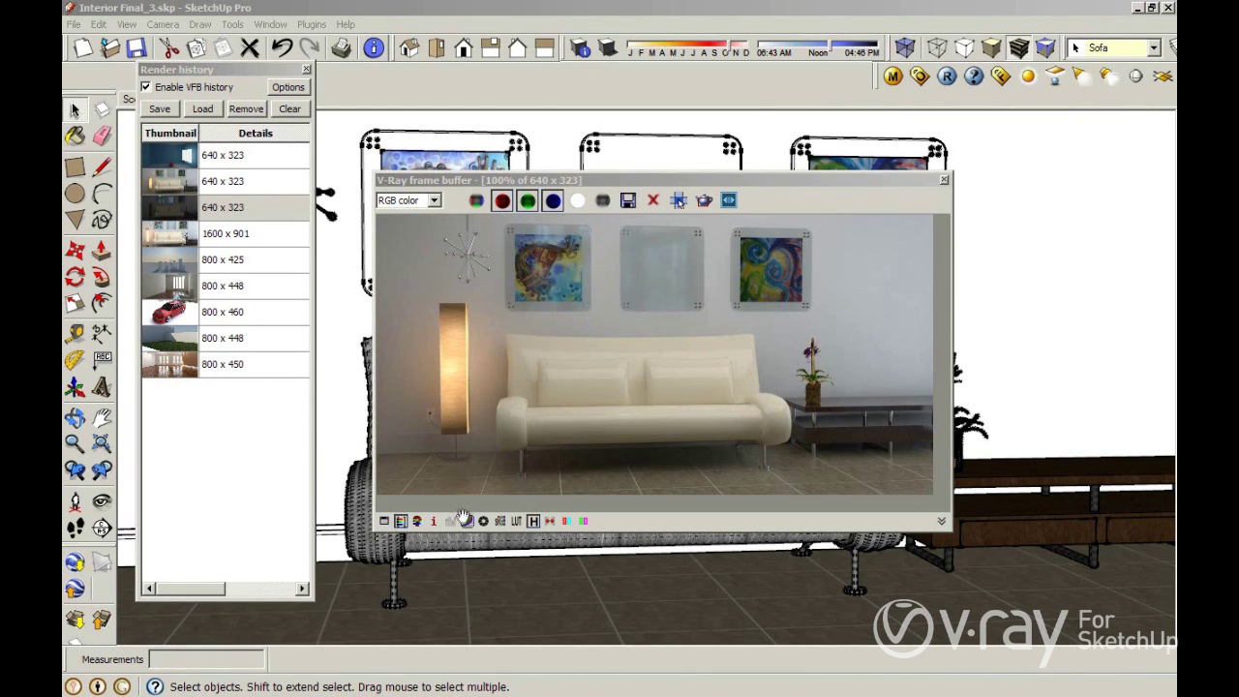
click(384, 521)
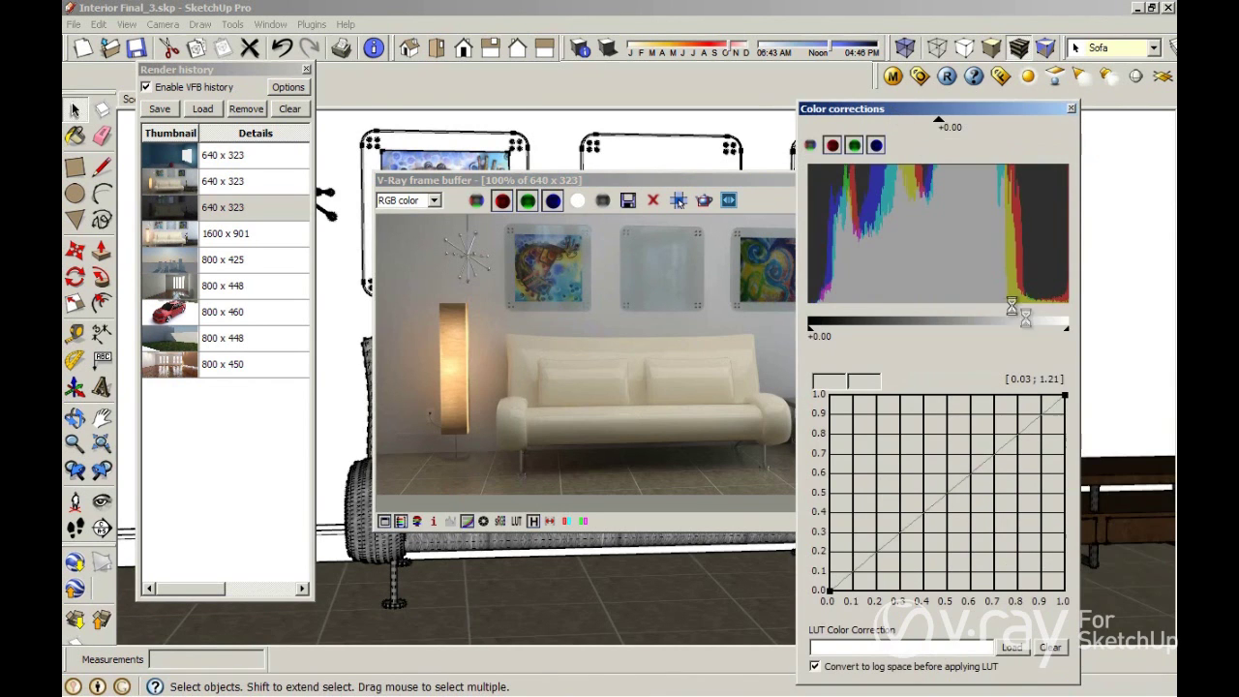
Lift the tone curve's upper point and lower its bottom end to brighten the render.
click(1064, 396)
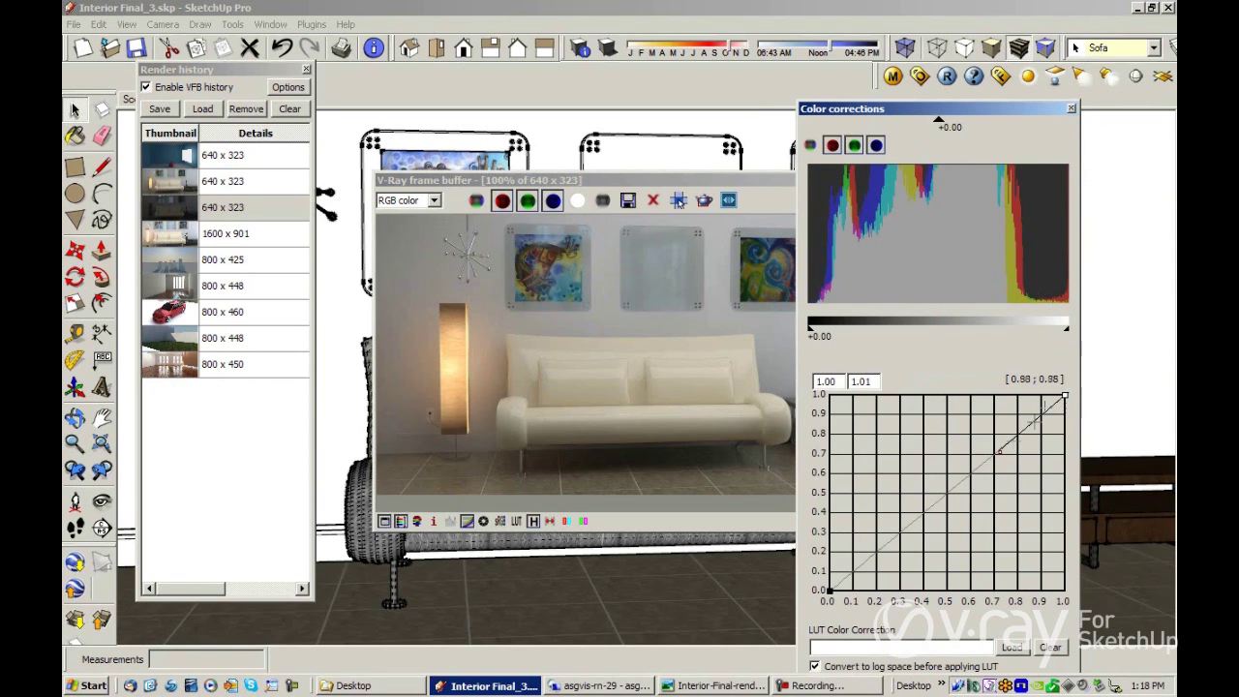
drag(1001, 453, 989, 402)
click(829, 591)
drag(897, 534, 849, 591)
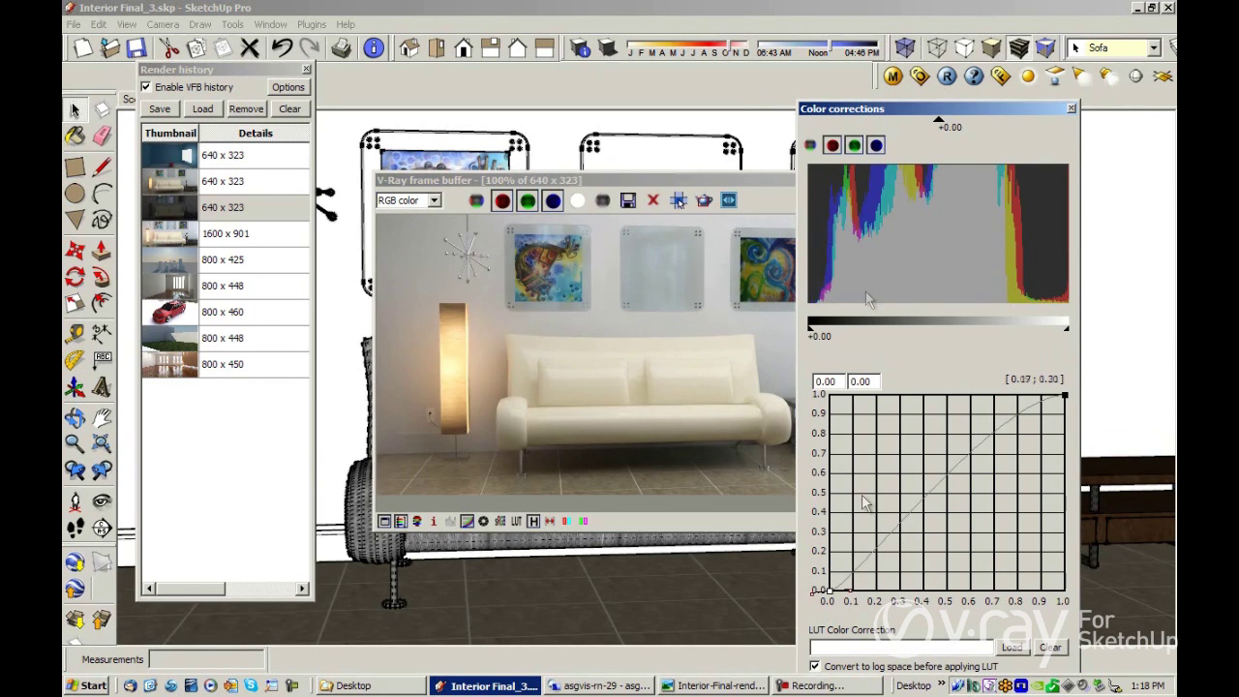
click(1070, 110)
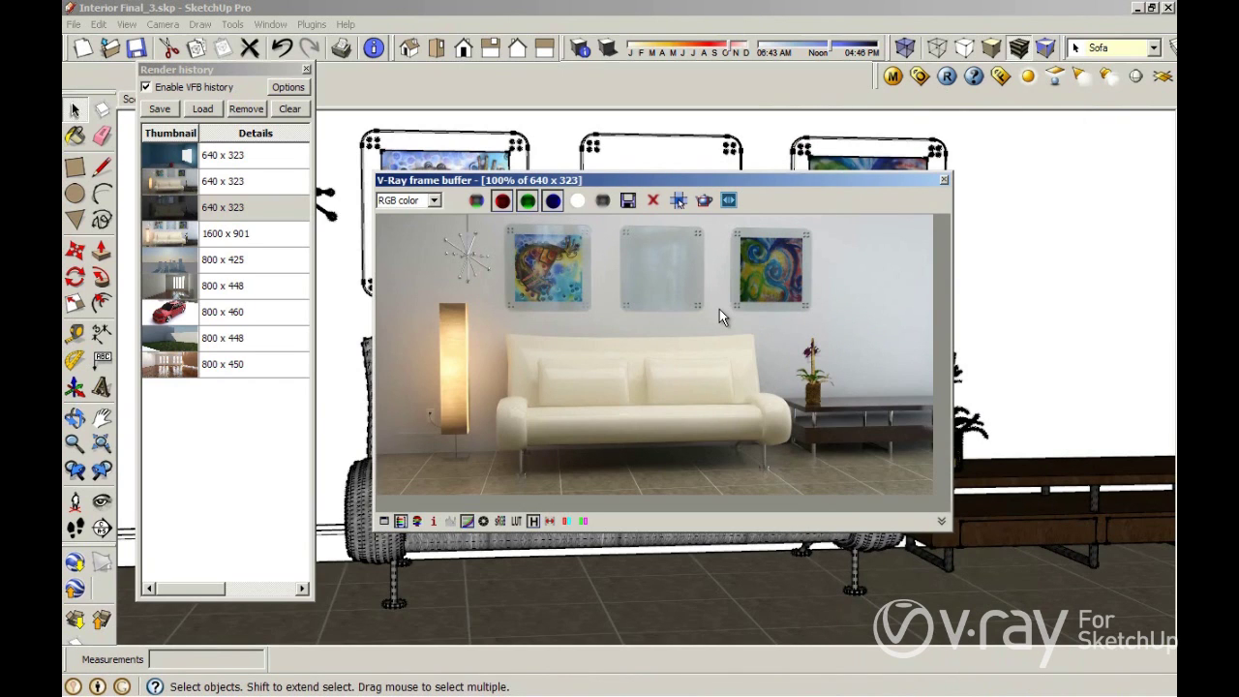